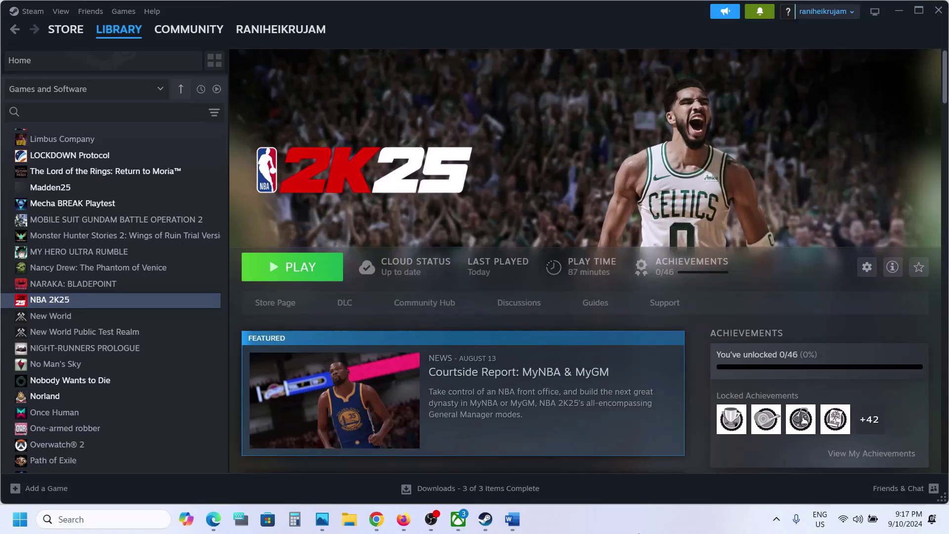
# Highlight the Step 1 note on setting the refresh rate to 60 Hz in Word, then minimize Word.
pyautogui.click(520, 523)
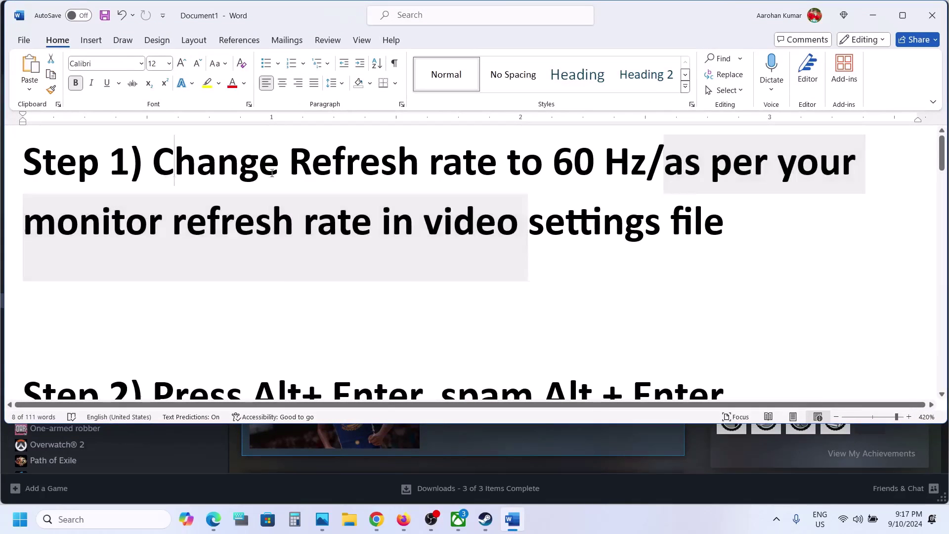
pyautogui.moveTo(157, 173); pyautogui.dragTo(422, 232)
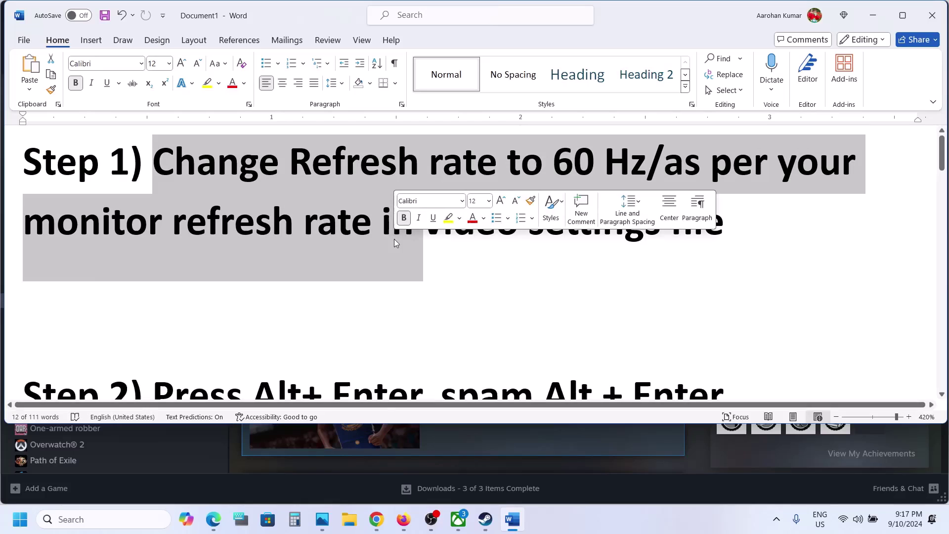
pyautogui.click(873, 16)
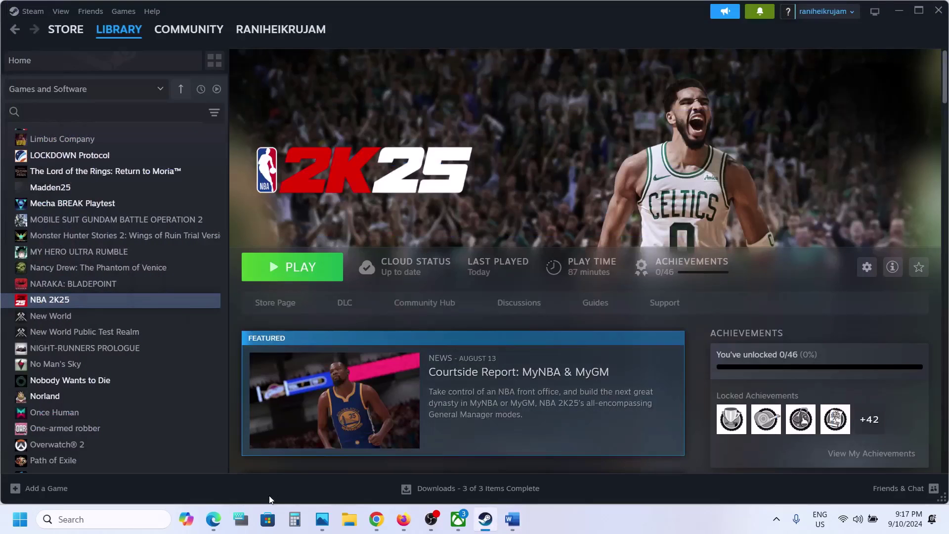
# Browse File Explorer to C:\Users\profile\AppData with hidden items shown.
pyautogui.click(348, 518)
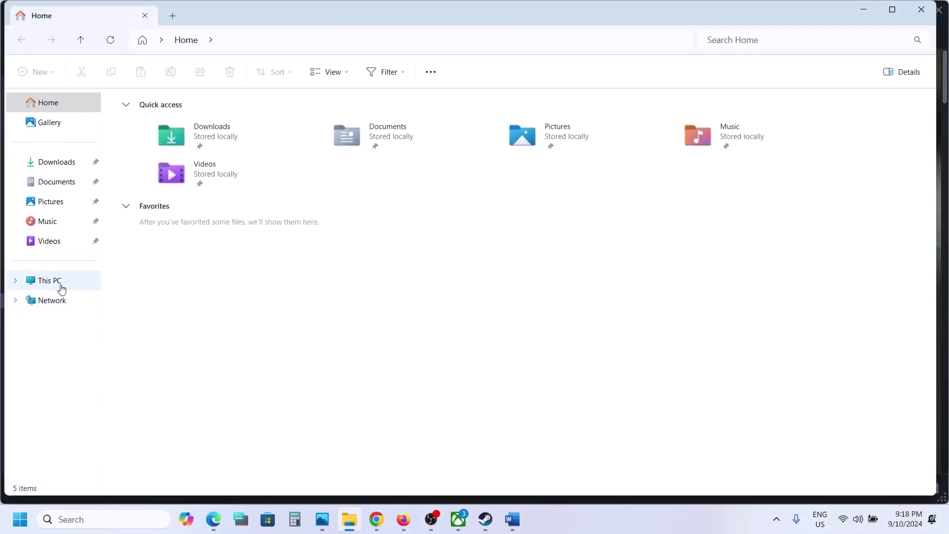
pyautogui.click(61, 289)
pyautogui.doubleClick(250, 120)
pyautogui.scroll(-2, 197, 303)
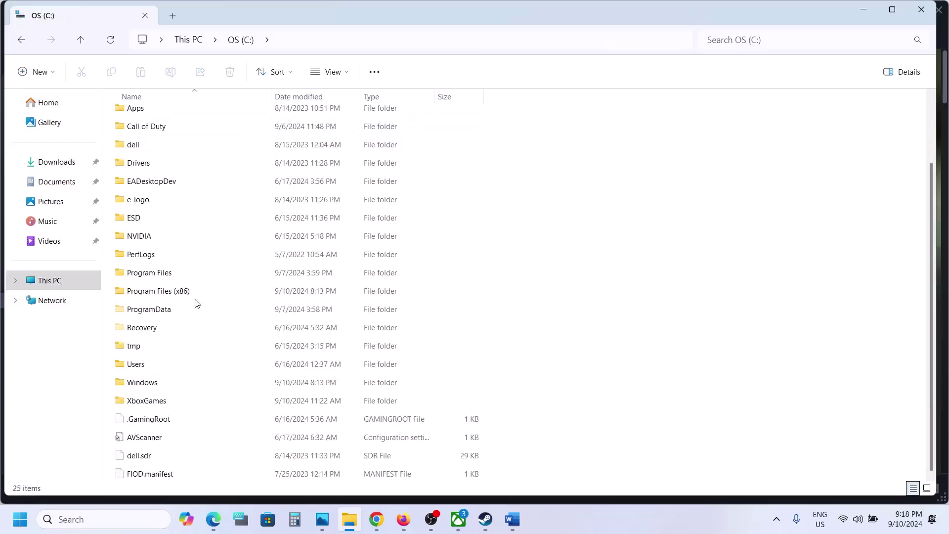
pyautogui.click(141, 366)
pyautogui.doubleClick(165, 368)
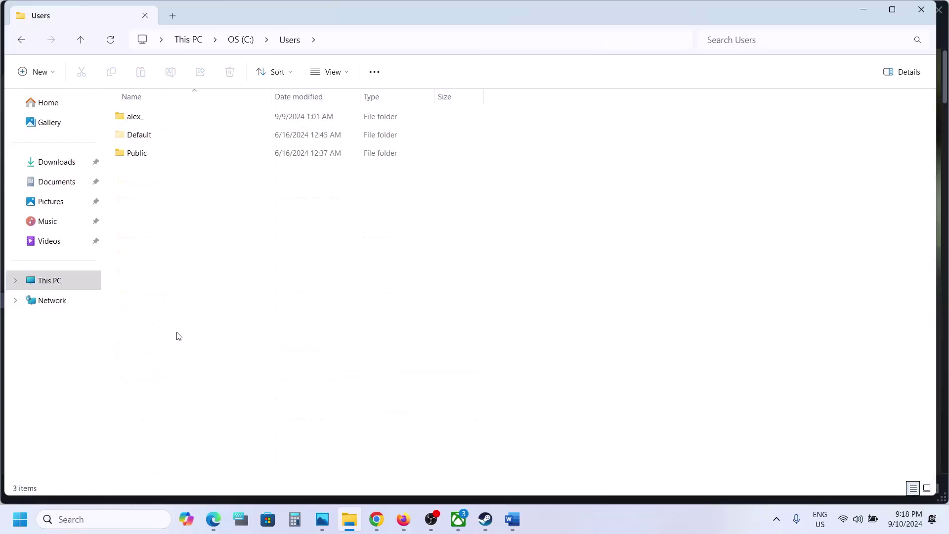
pyautogui.doubleClick(148, 119)
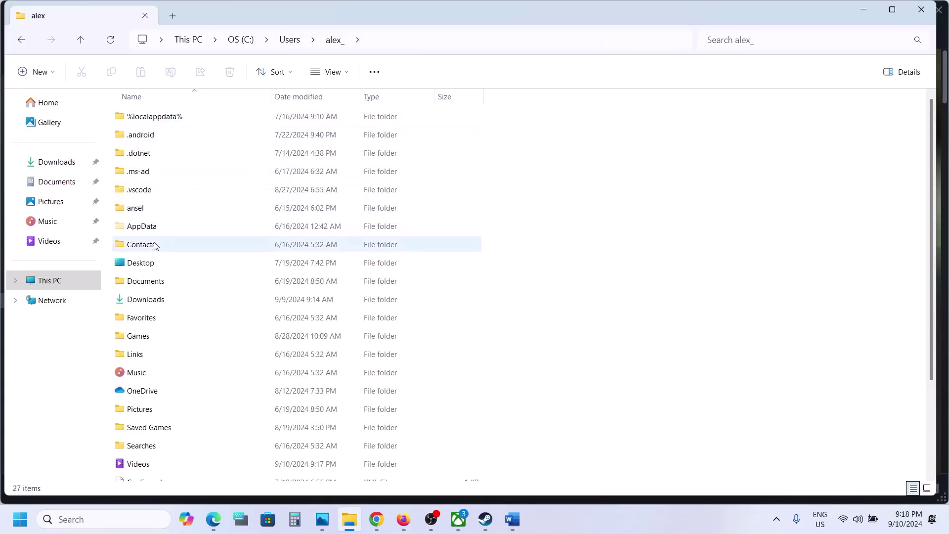
pyautogui.click(153, 226)
pyautogui.click(325, 75)
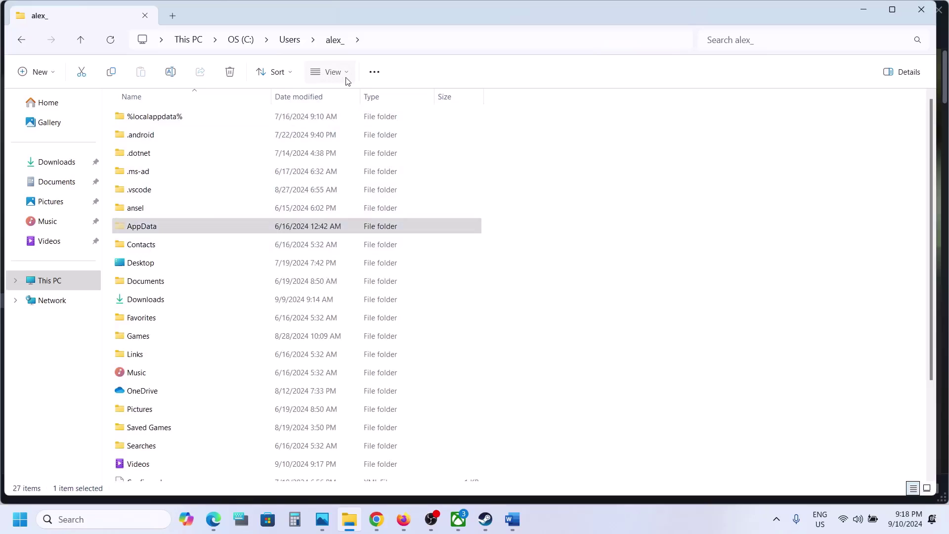
pyautogui.moveTo(381, 308)
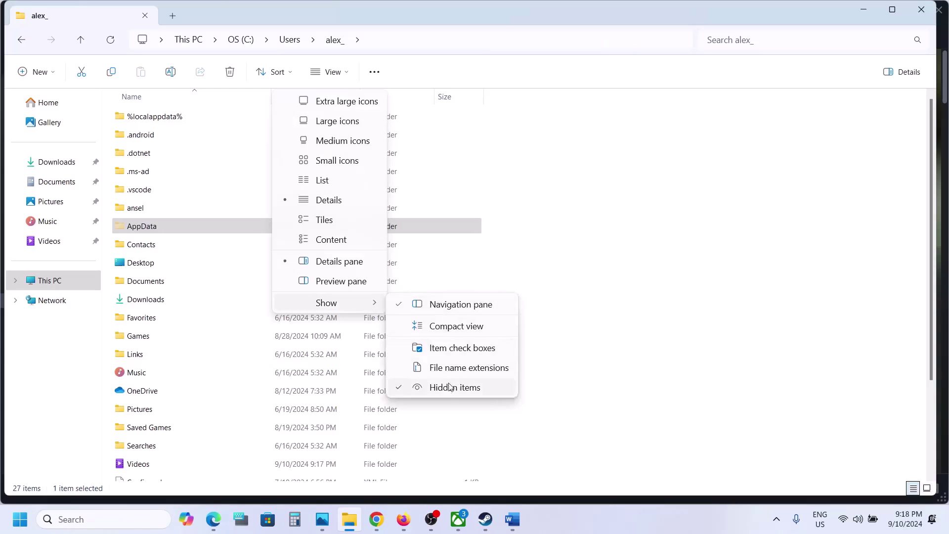
pyautogui.doubleClick(153, 227)
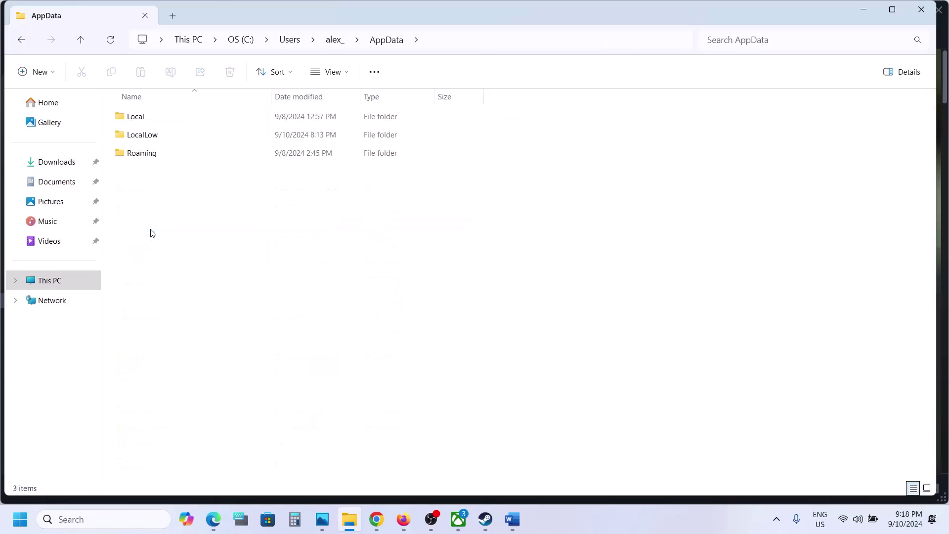
# Go into Local\2K Sports\NBA 2K25 and open VideoSettings with Notepad.
pyautogui.doubleClick(139, 118)
pyautogui.scroll(-2, 182, 254)
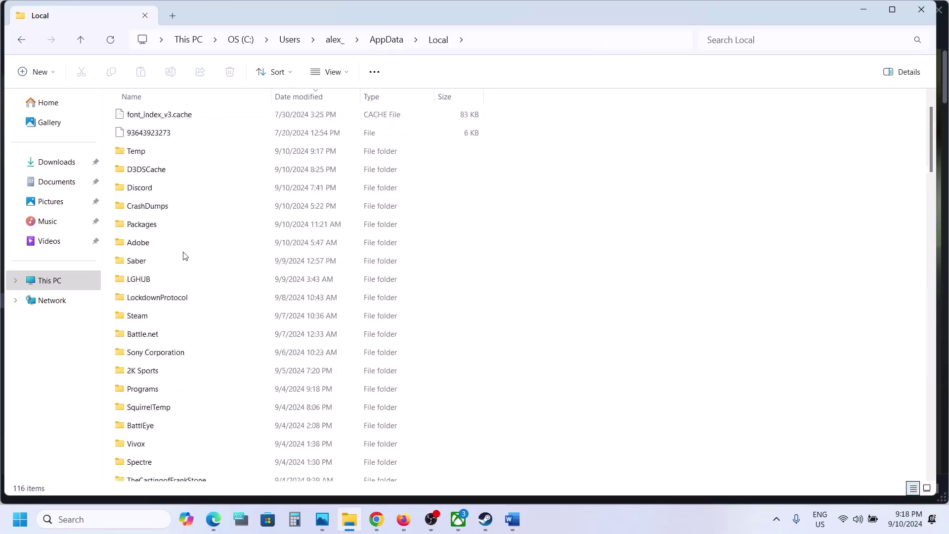
pyautogui.click(152, 294)
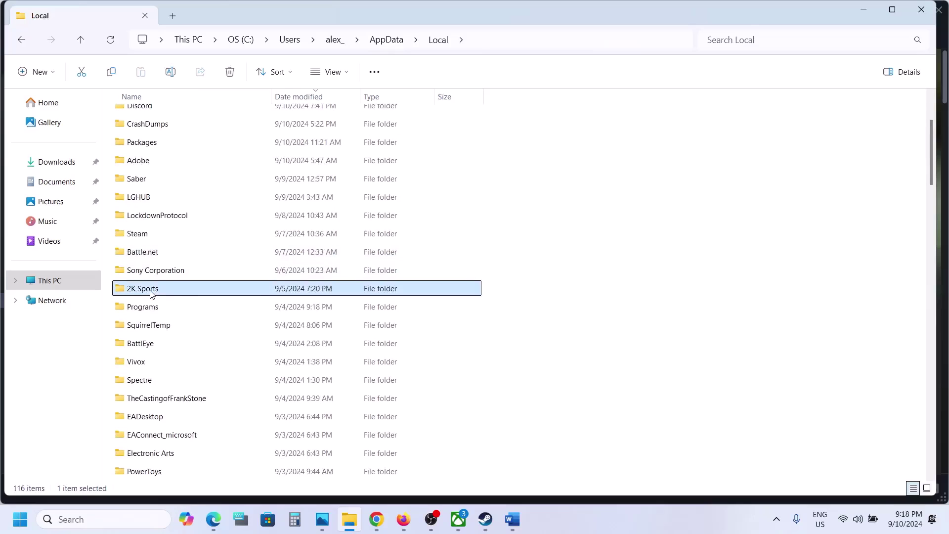
pyautogui.doubleClick(182, 292)
pyautogui.click(152, 121)
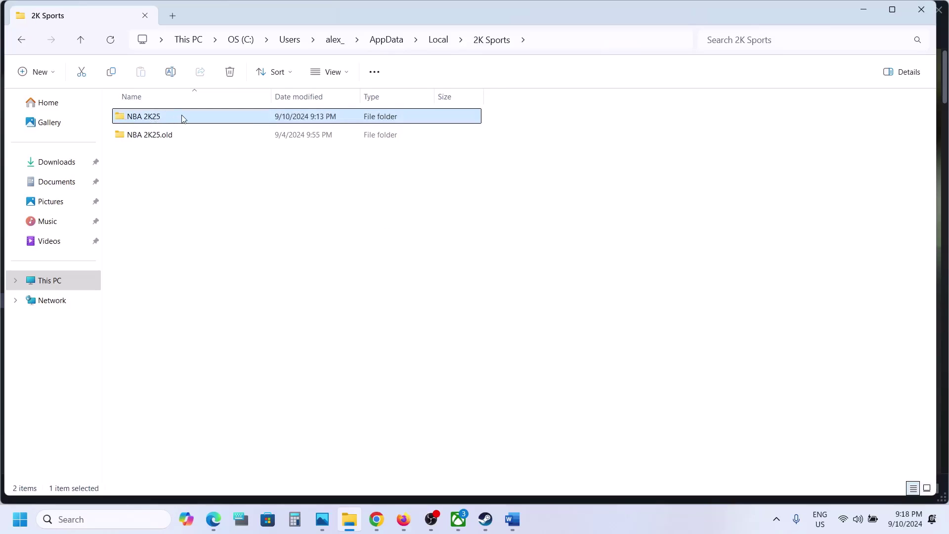
pyautogui.doubleClick(183, 119)
pyautogui.click(165, 123)
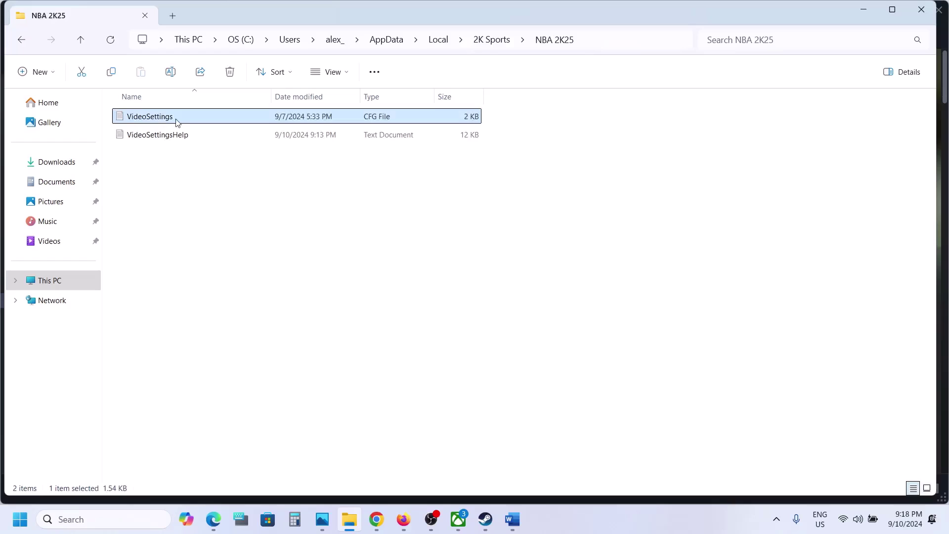
pyautogui.rightClick(177, 122)
pyautogui.moveTo(267, 191)
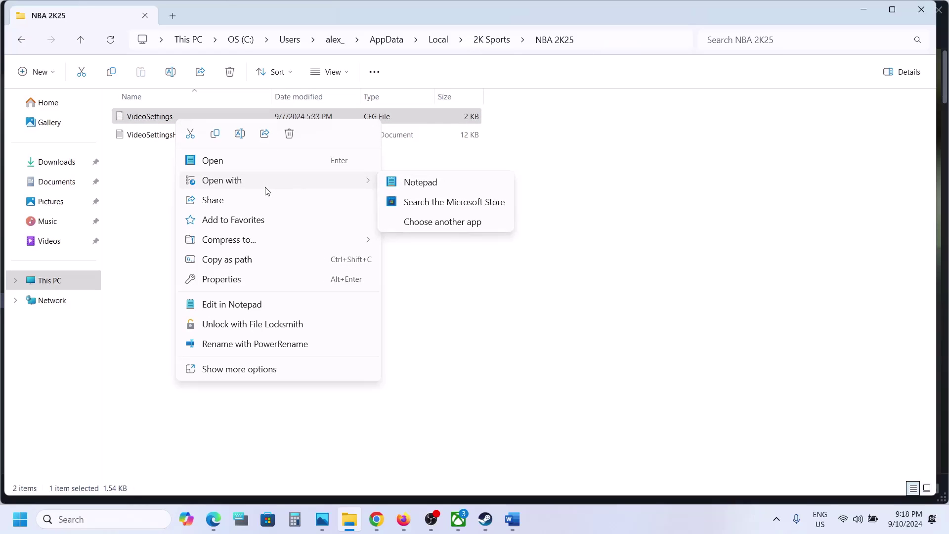
pyautogui.click(420, 182)
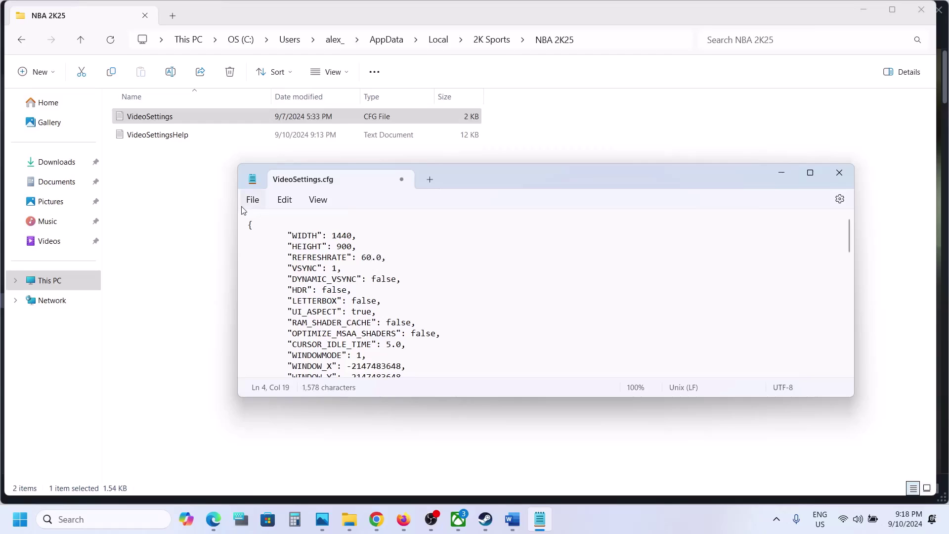
# Save VideoSettings.cfg through File > Save with REFRESHRATE at 60.0, then close Notepad.
pyautogui.click(254, 200)
pyautogui.click(285, 285)
pyautogui.click(247, 200)
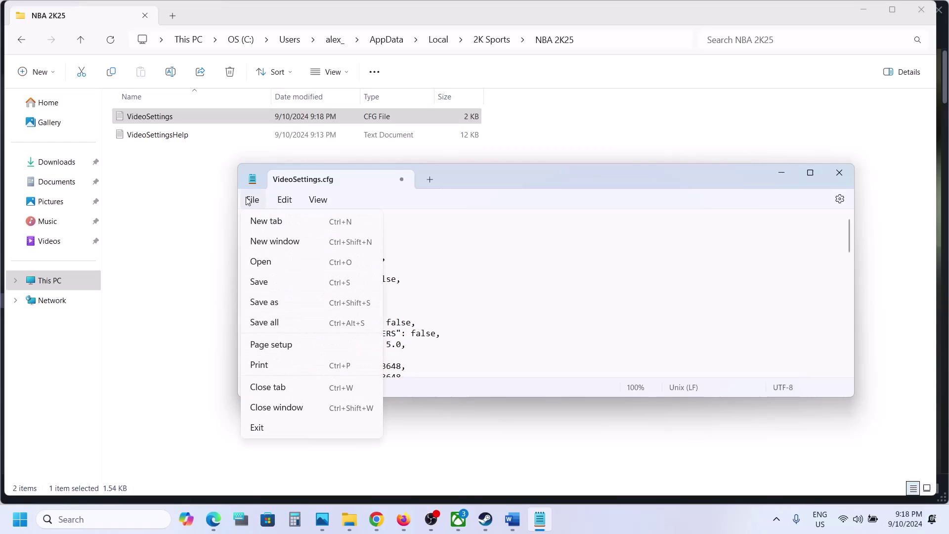
pyautogui.click(275, 286)
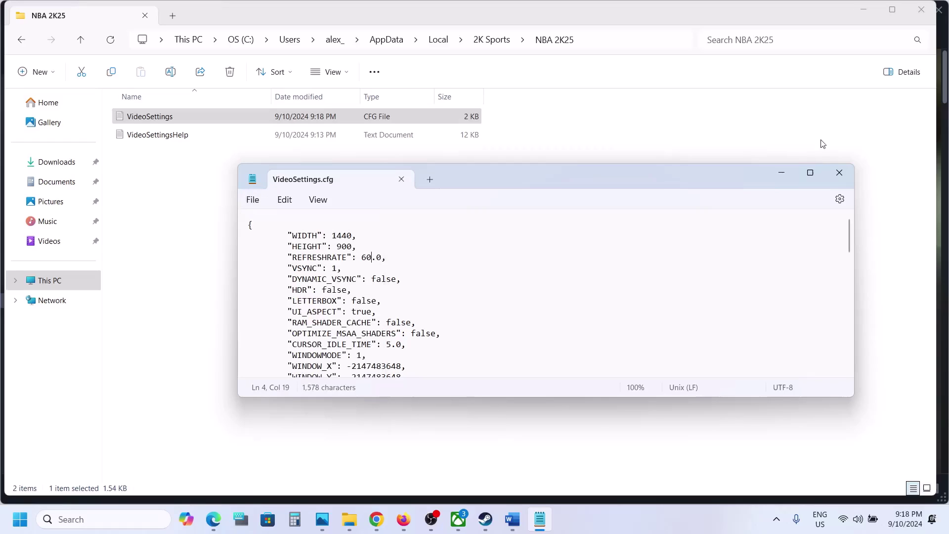
pyautogui.click(839, 172)
# Mark the VideoSettings file Read-only in its Properties dialog.
pyautogui.rightClick(195, 121)
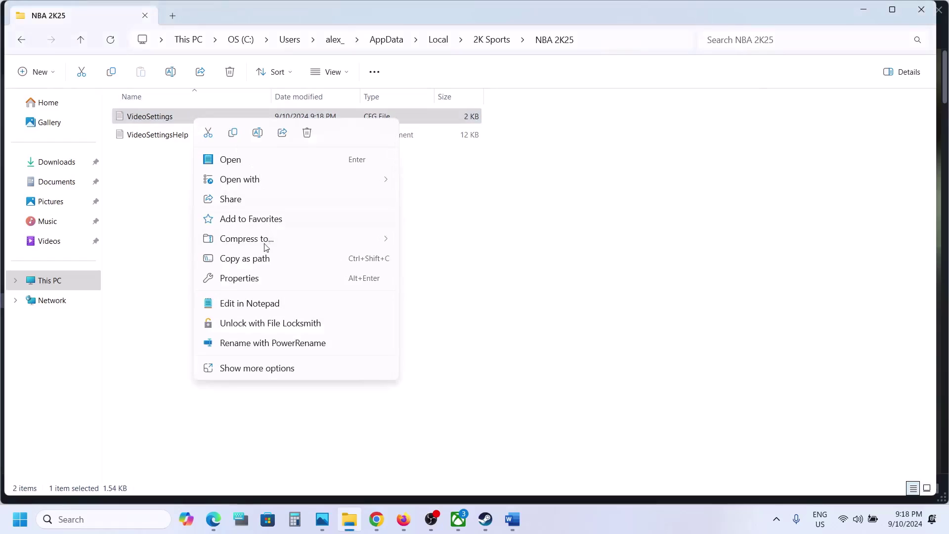
pyautogui.click(240, 278)
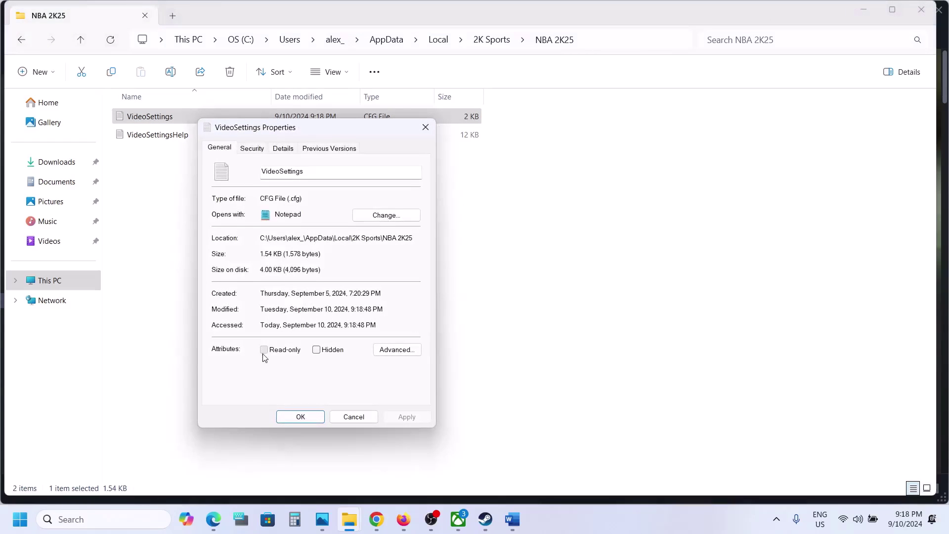
pyautogui.click(404, 417)
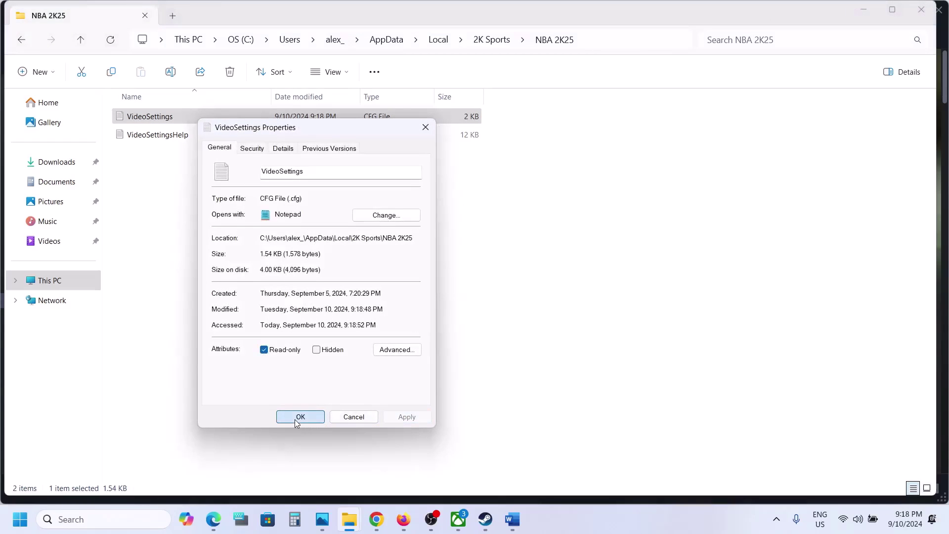
pyautogui.click(300, 417)
# Reopen VideoSettings Properties to confirm Read-only is set, then close File Explorer.
pyautogui.rightClick(171, 119)
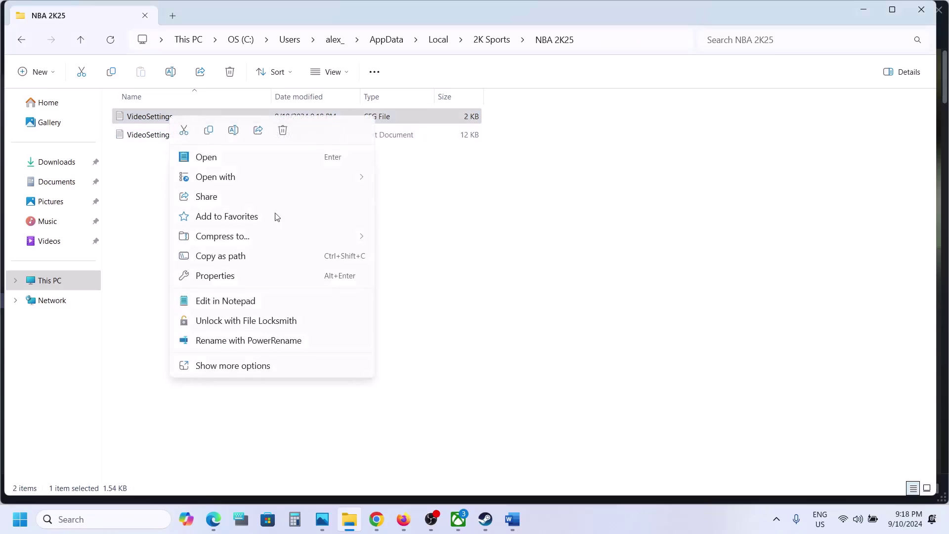
pyautogui.click(243, 279)
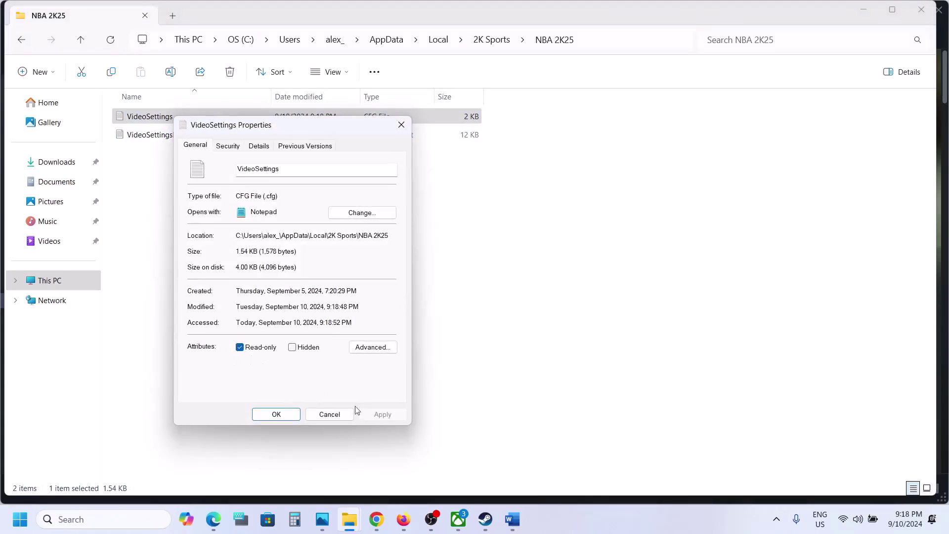
pyautogui.click(276, 415)
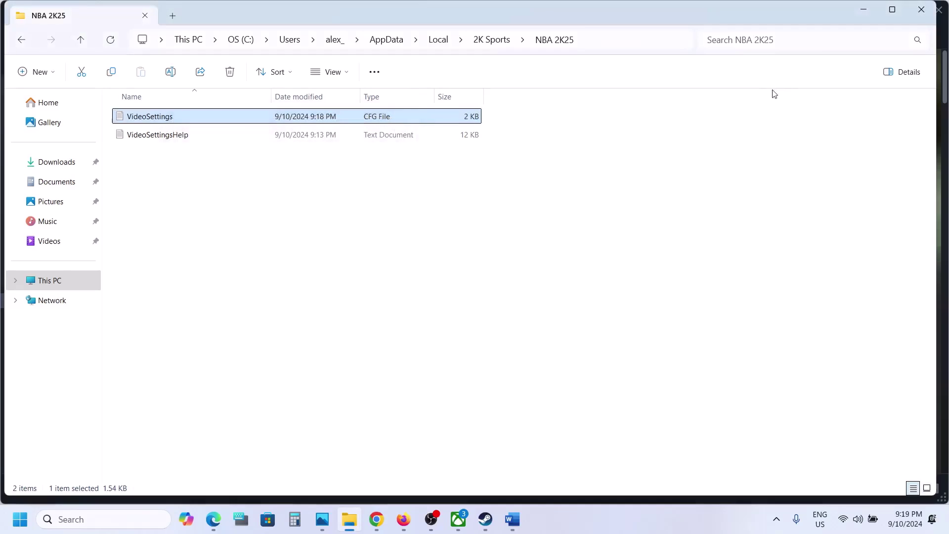
pyautogui.click(922, 9)
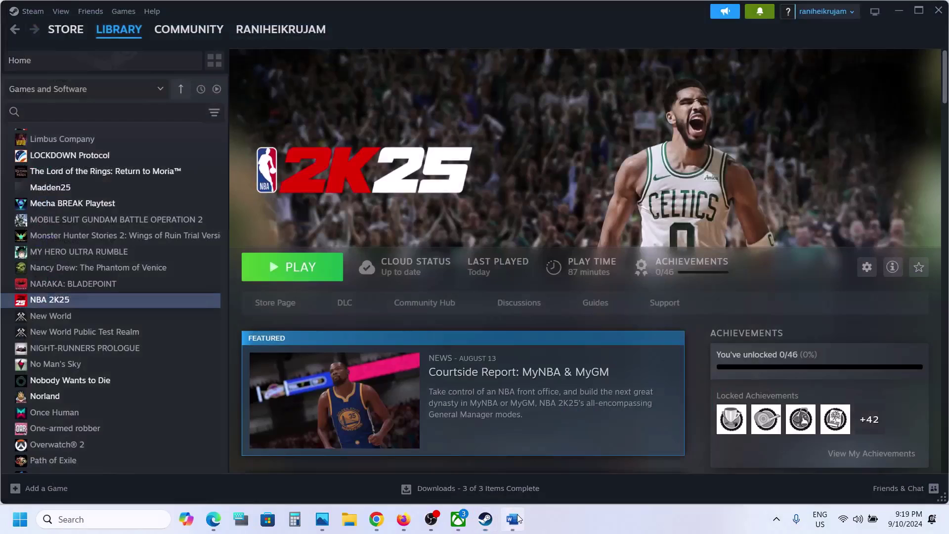
# Highlight the Alt+Enter text in Word's Step 2 notes, then minimize Word.
pyautogui.click(518, 518)
pyautogui.scroll(-3, 397, 293)
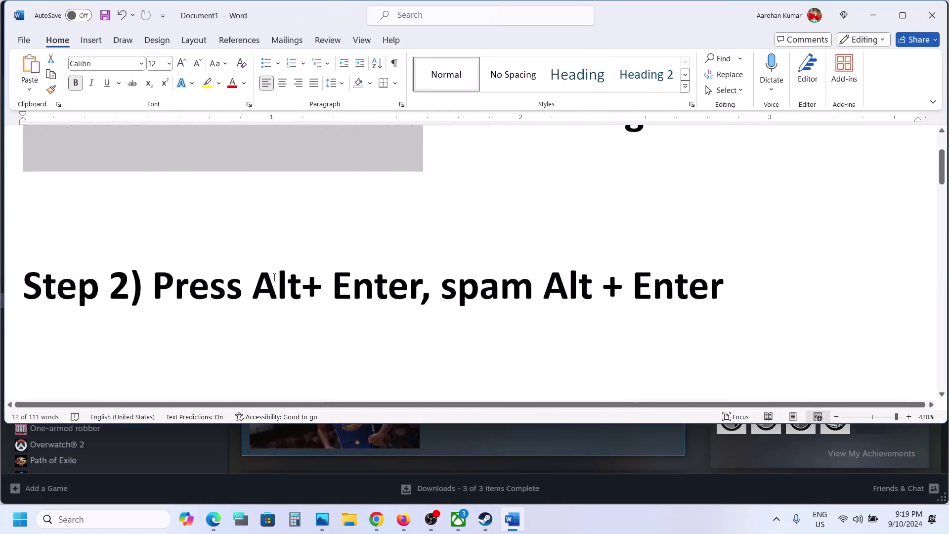
pyautogui.moveTo(268, 278); pyautogui.dragTo(725, 286)
pyautogui.click(457, 285)
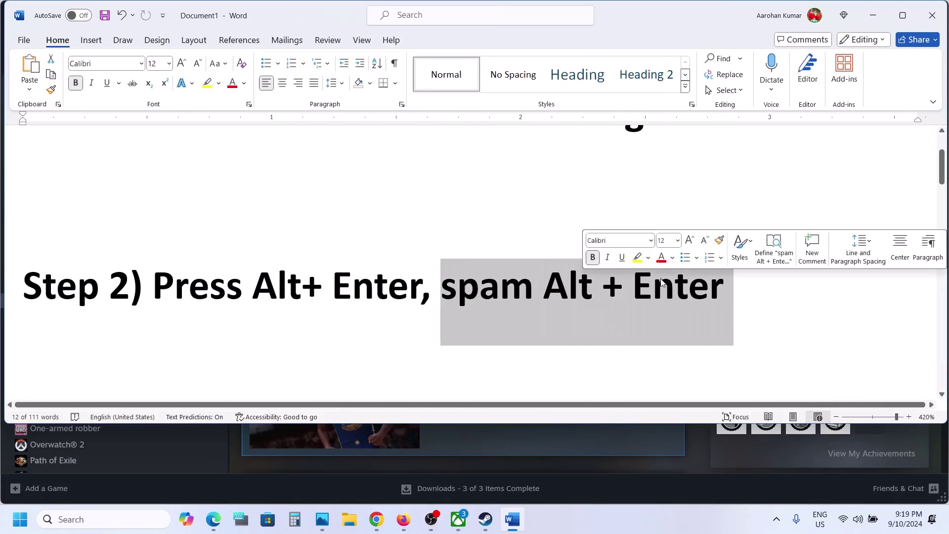
pyautogui.click(872, 26)
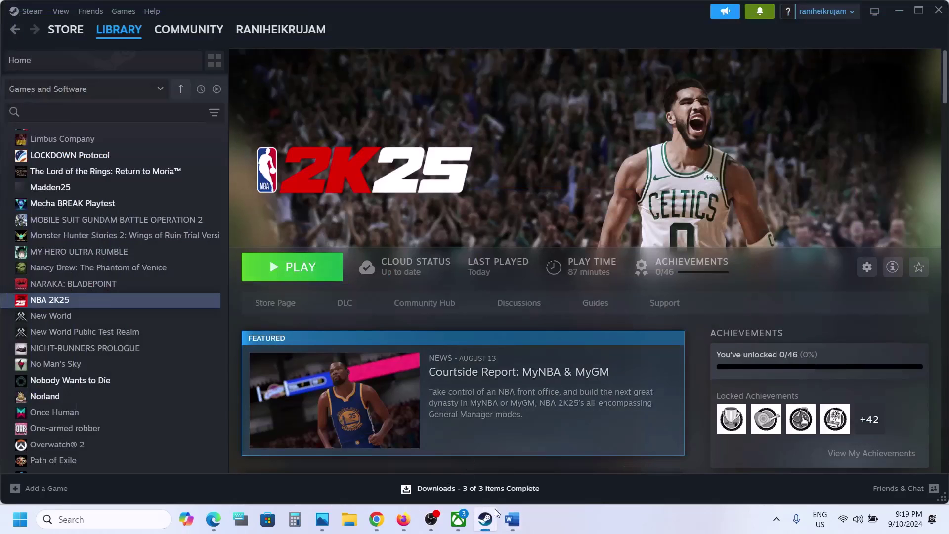
# Highlight the Step 3 heading about the 60 Hz refresh rate, then open Windows Settings with Win+I.
pyautogui.click(513, 519)
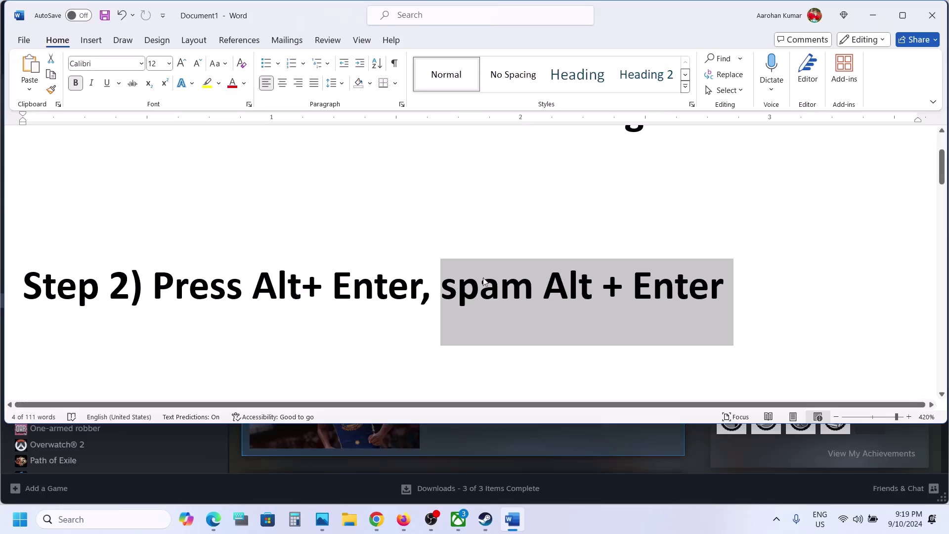
pyautogui.scroll(-3, 342, 321)
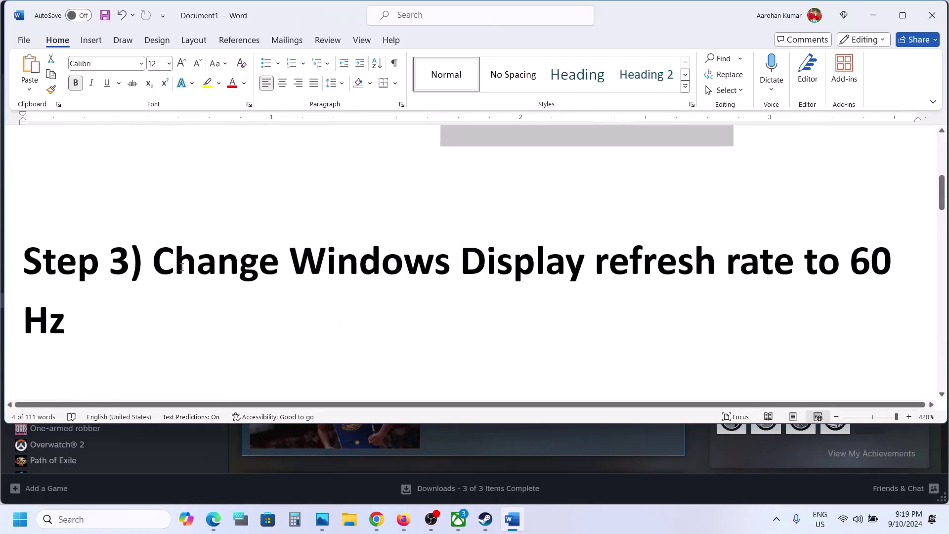
pyautogui.moveTo(155, 261); pyautogui.dragTo(716, 300)
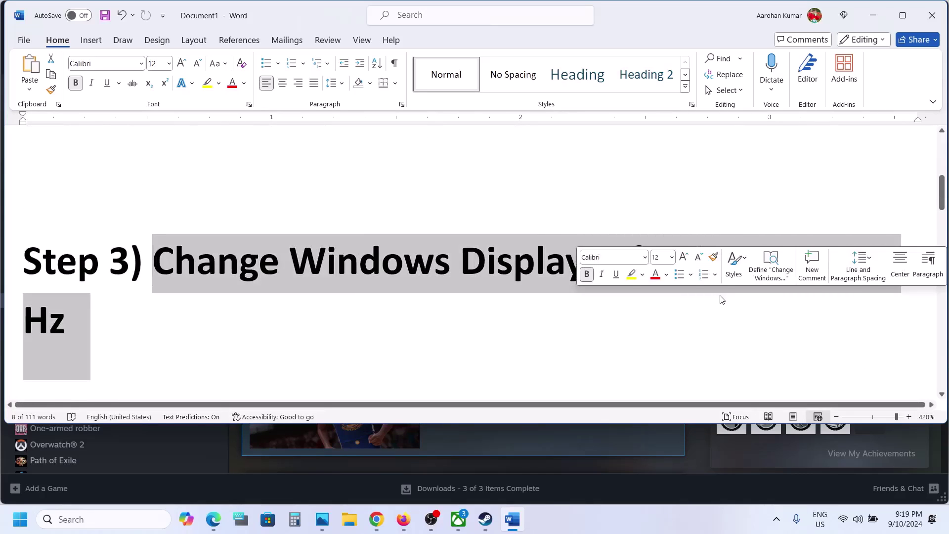
pyautogui.click(715, 299)
pyautogui.press('super+i')
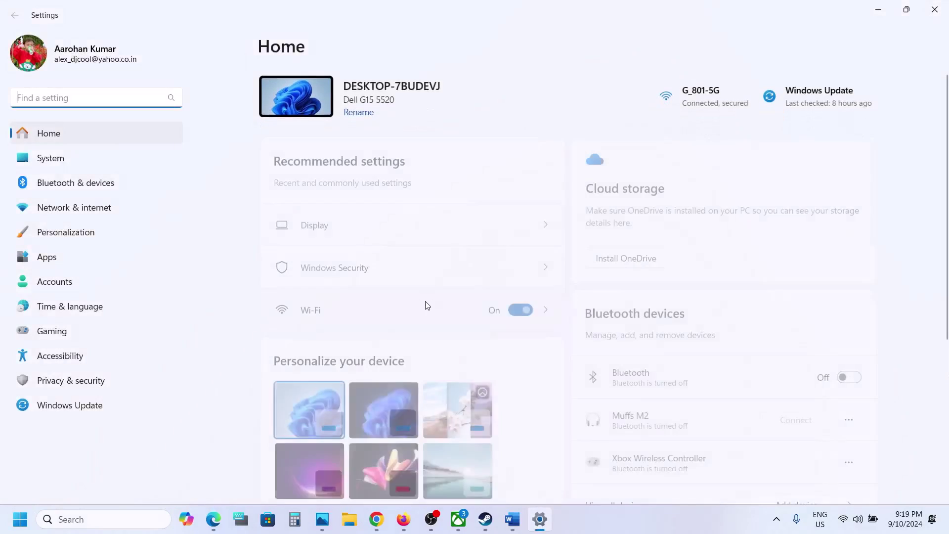
# Check the refresh rate under System > Display > Advanced display and keep it at 60.01 Hz.
pyautogui.click(140, 170)
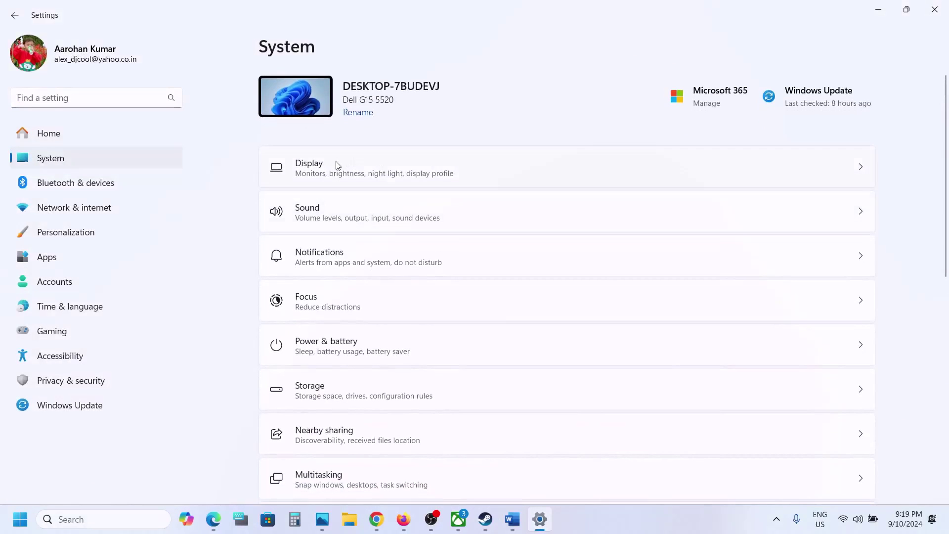
pyautogui.click(337, 166)
pyautogui.scroll(-5, 547, 307)
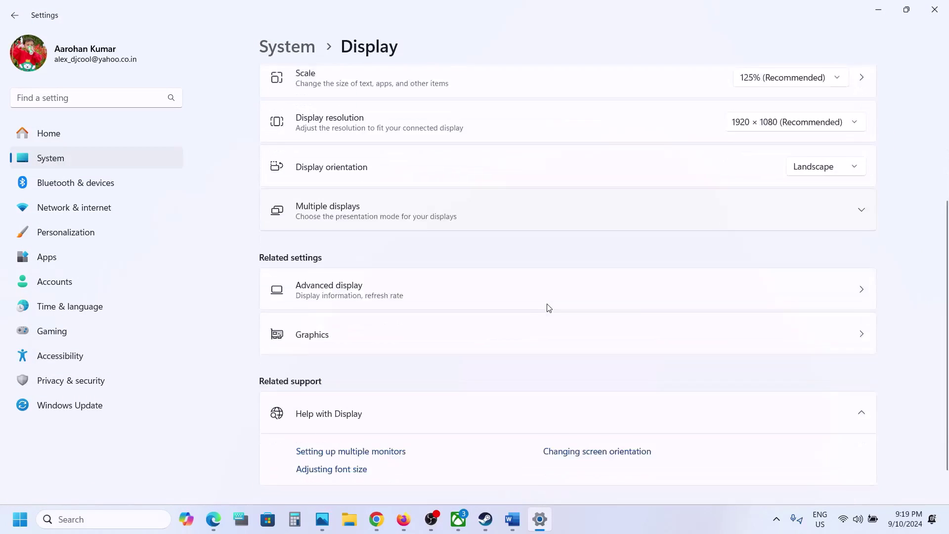
pyautogui.click(348, 275)
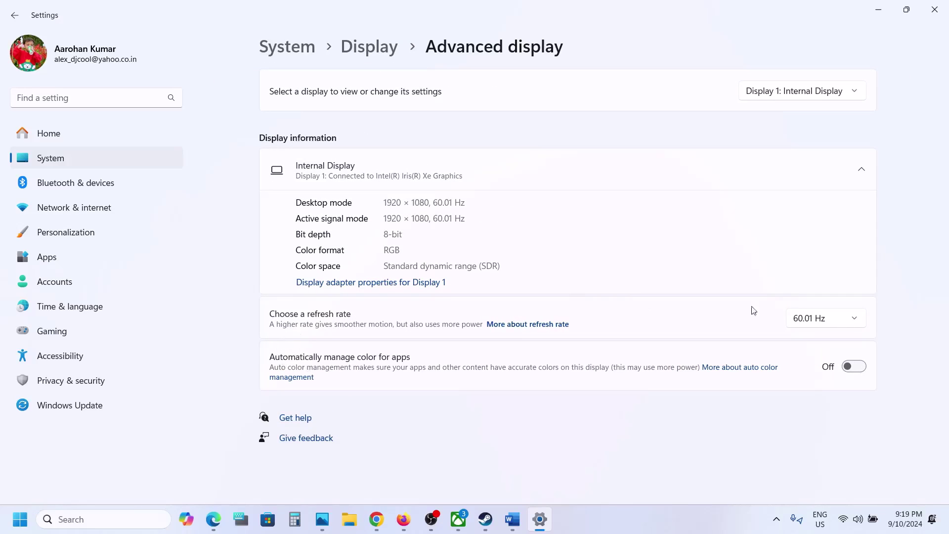
pyautogui.click(804, 322)
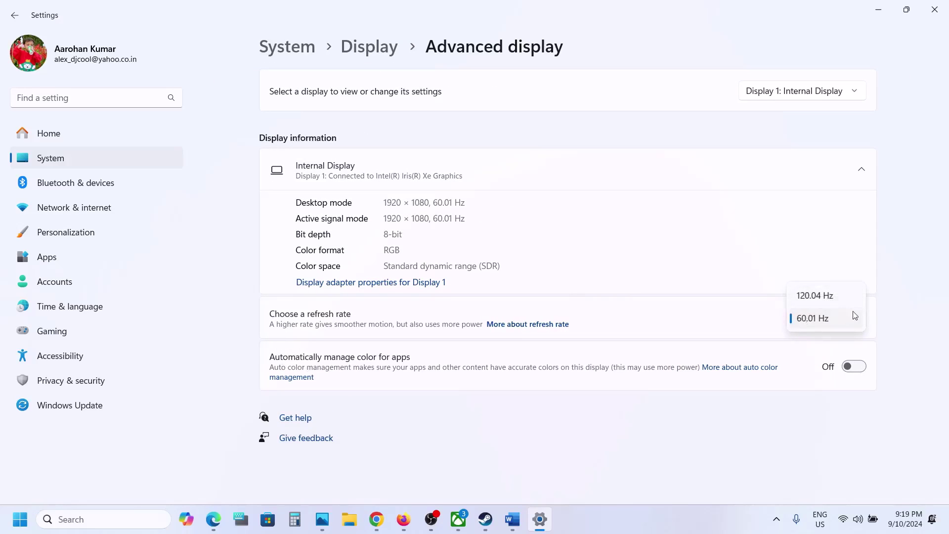
pyautogui.click(825, 320)
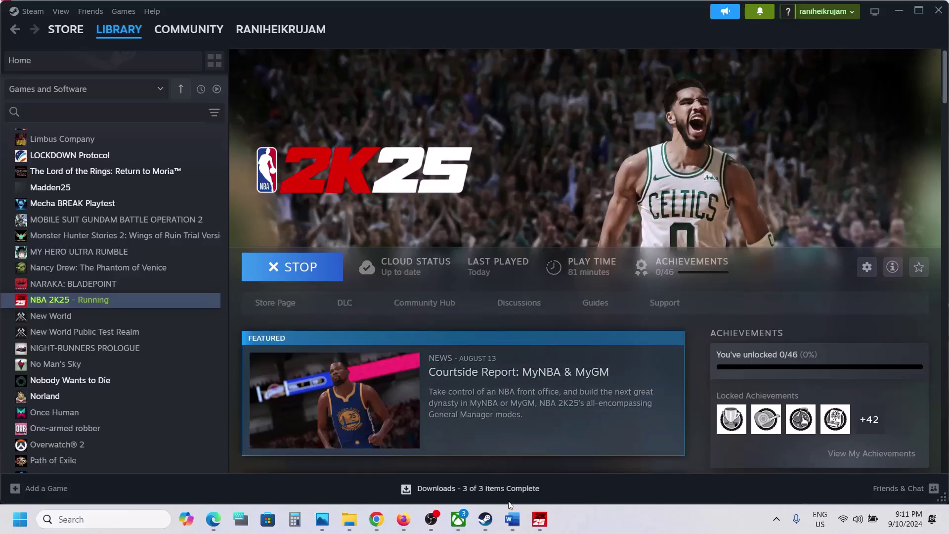
# Bring up Word, restore its window size, and minimize it to show the Steam library.
pyautogui.click(507, 513)
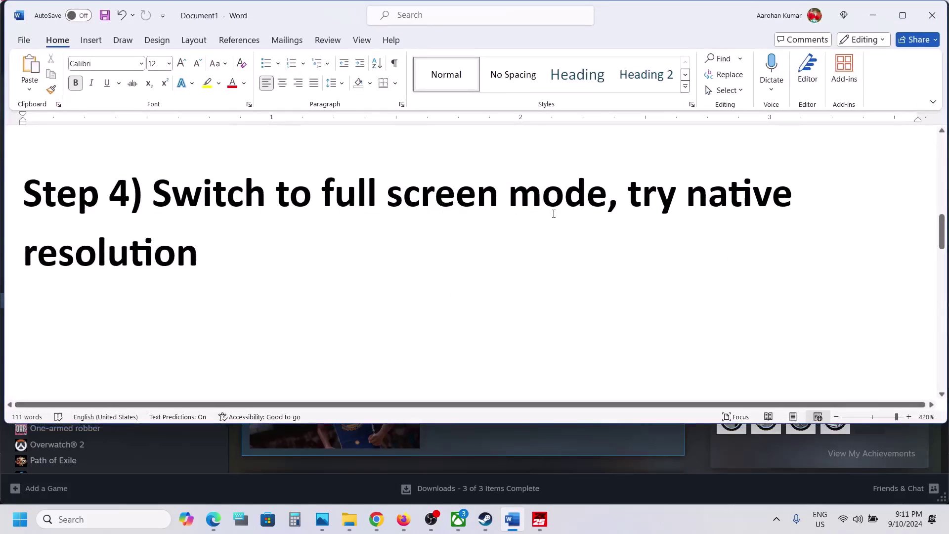
pyautogui.click(903, 16)
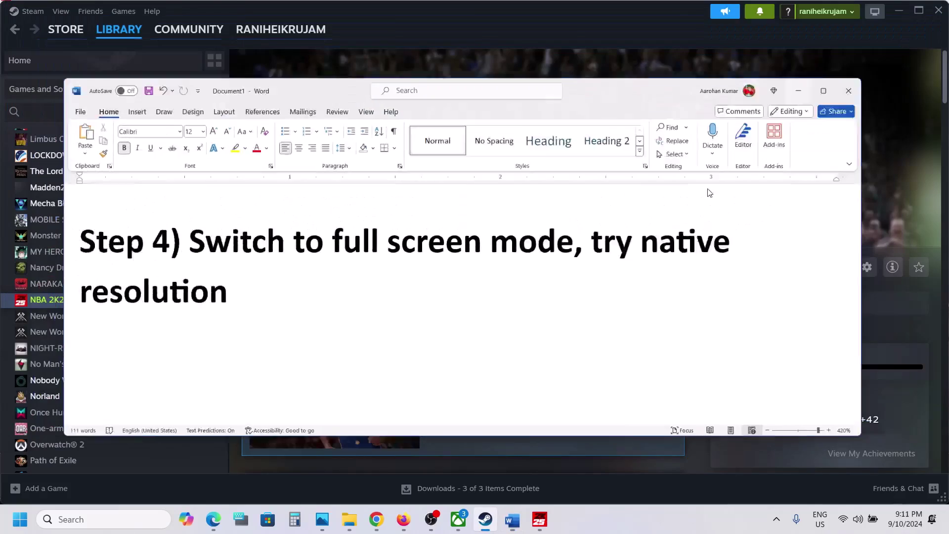
pyautogui.click(512, 519)
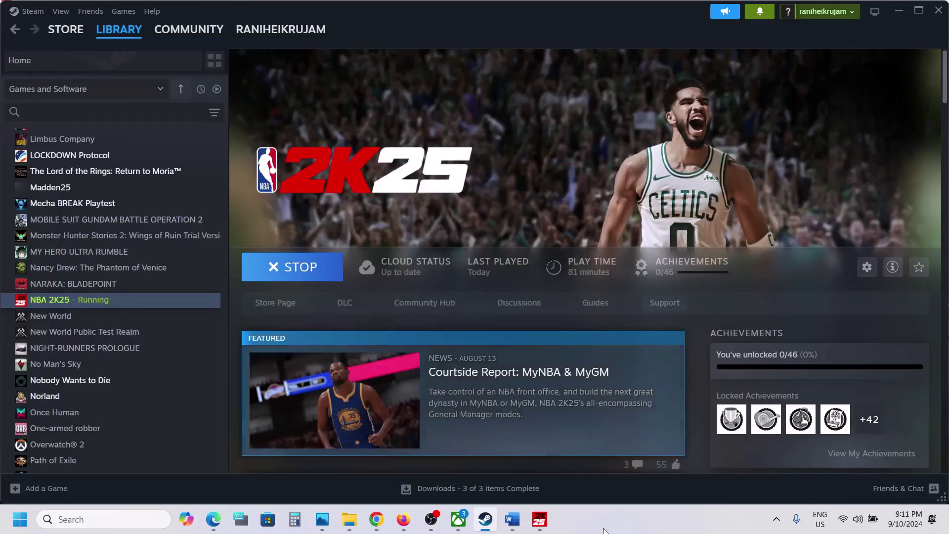
# Set NBA 2K25's Window Mode to Full Screen Windowed in Video Settings and keep the change.
pyautogui.click(548, 528)
pyautogui.click(783, 477)
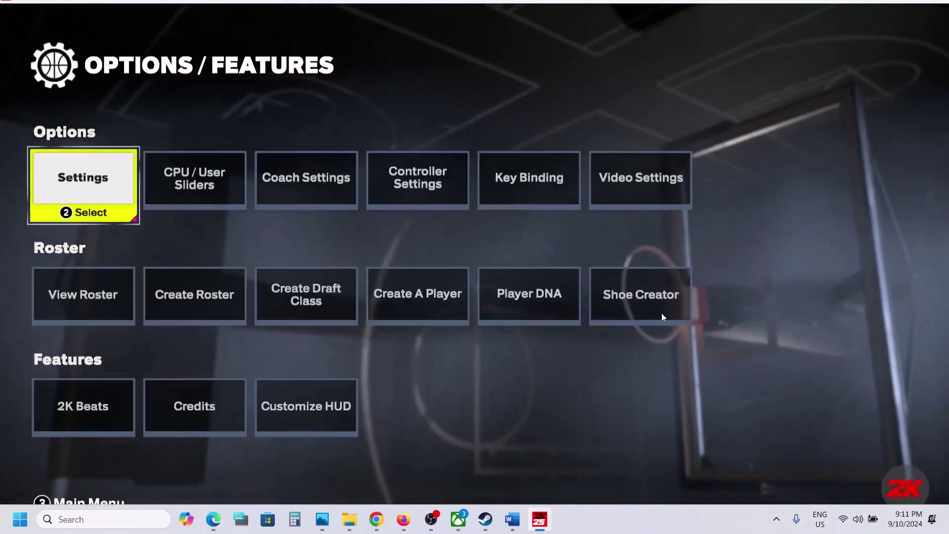
pyautogui.click(633, 179)
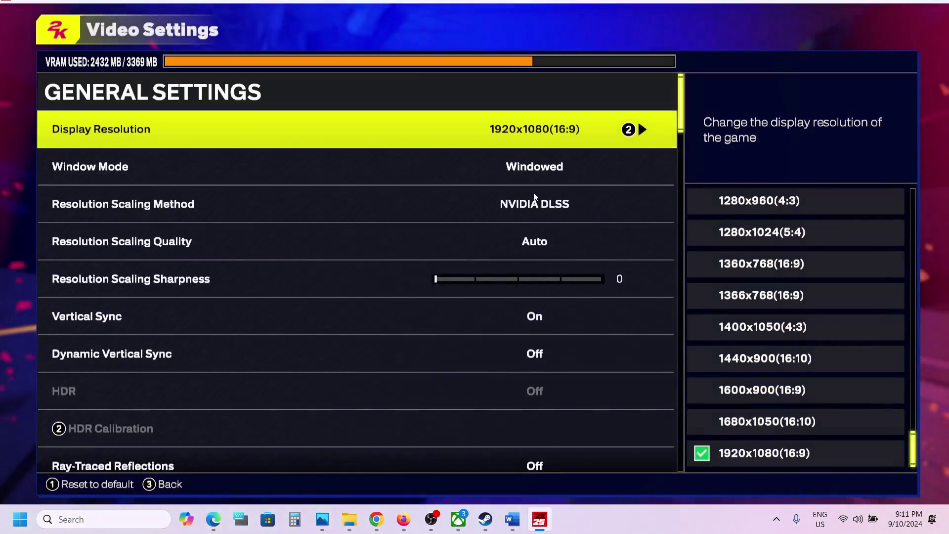
pyautogui.click(558, 181)
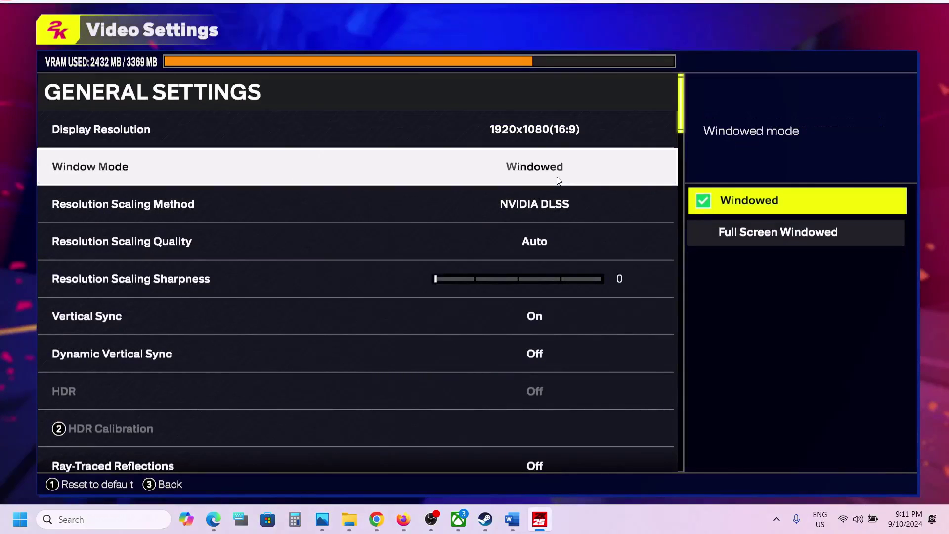
pyautogui.click(753, 232)
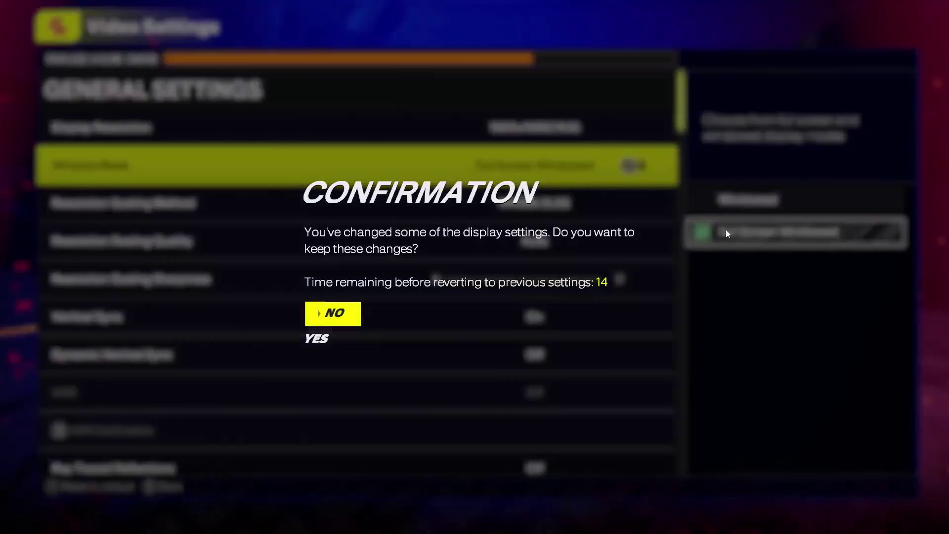
pyautogui.click(343, 339)
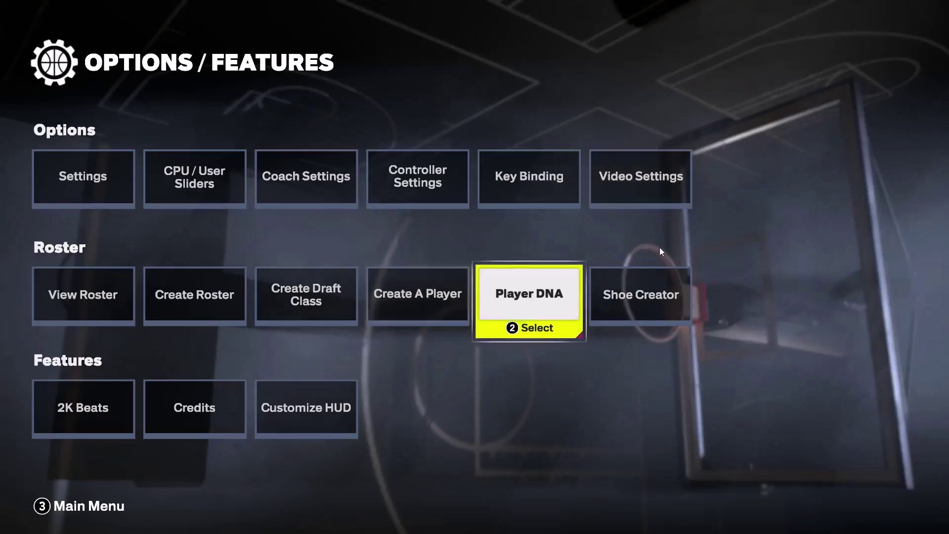
# Return to Video Settings and open the Display Resolution list, still at 1920x1080.
pyautogui.click(650, 192)
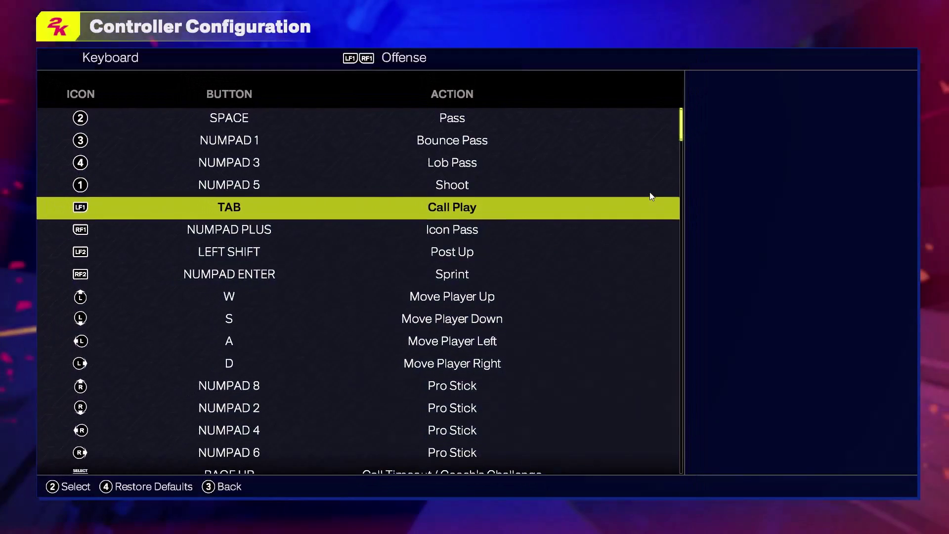
pyautogui.press('Escape')
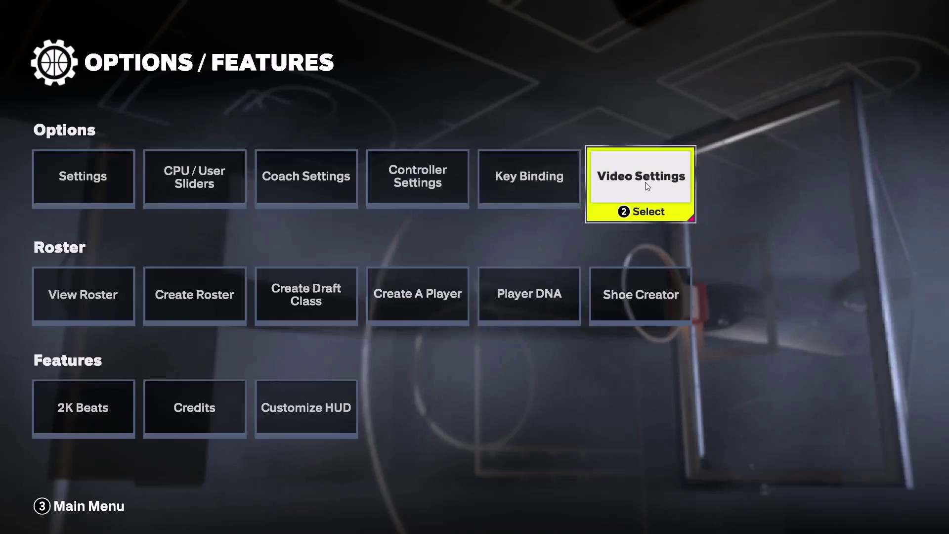
pyautogui.click(645, 184)
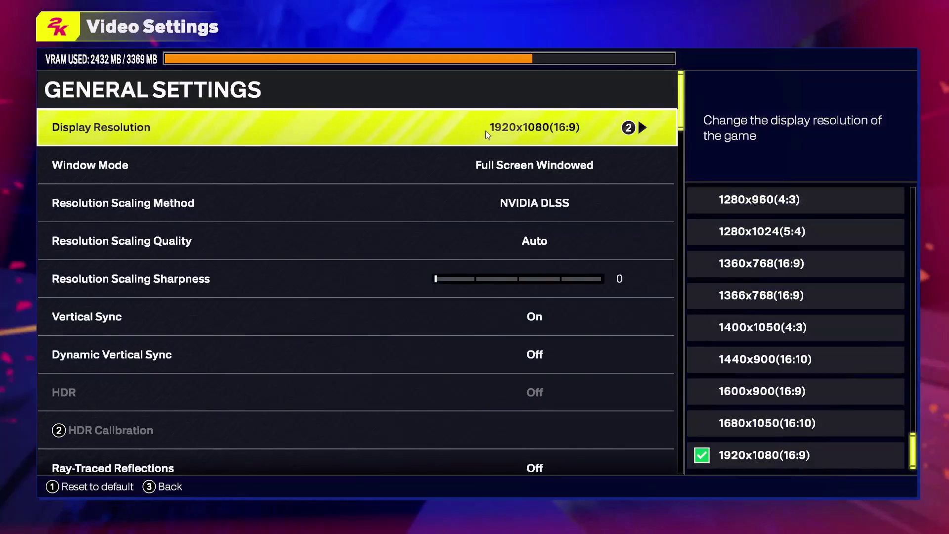
pyautogui.click(556, 131)
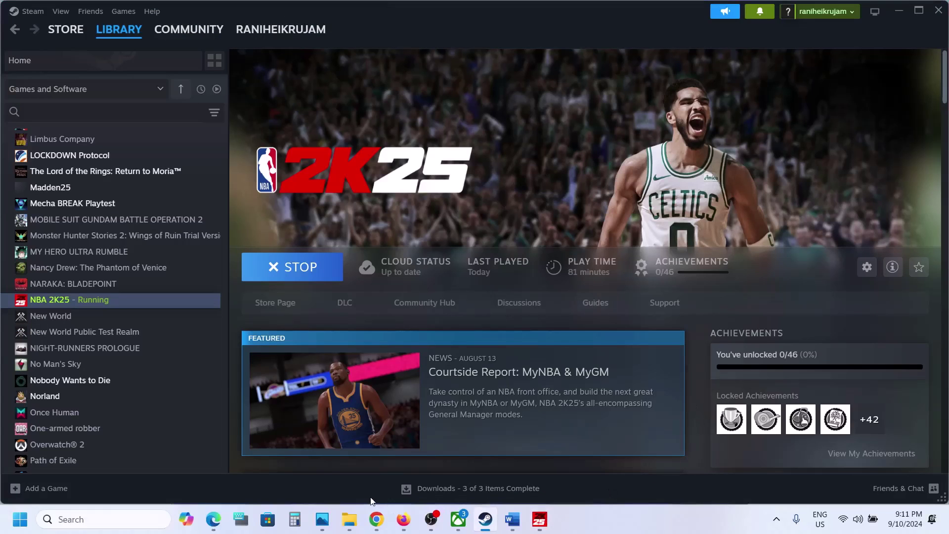
pyautogui.click(3, 524)
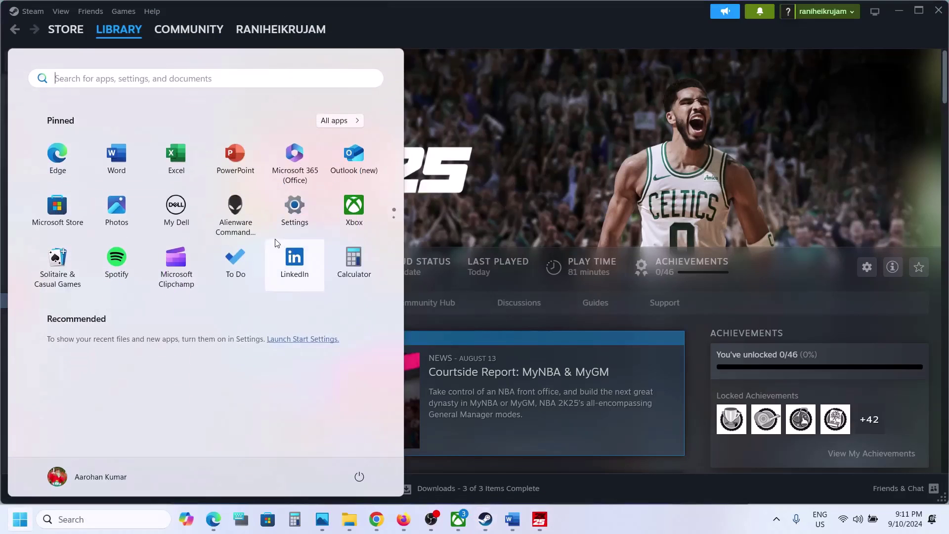
pyautogui.click(294, 212)
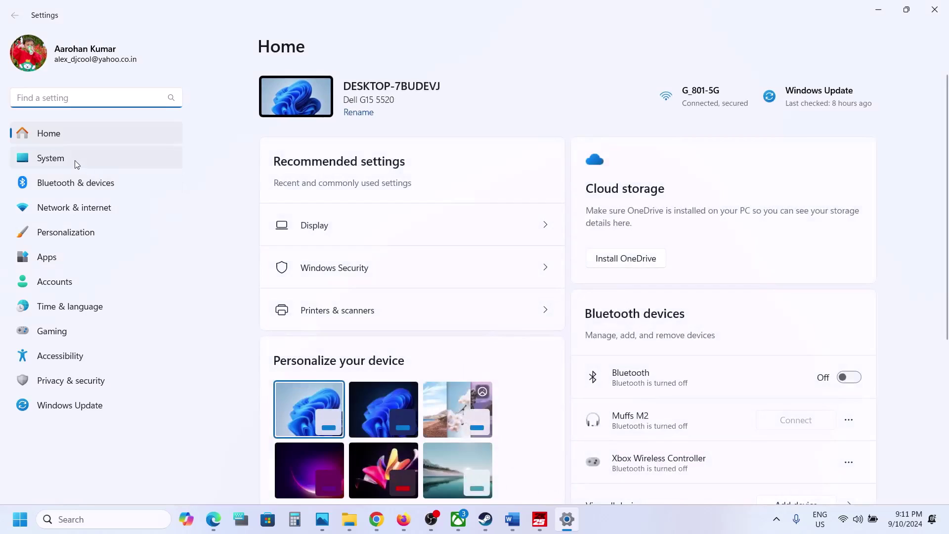
pyautogui.click(75, 160)
pyautogui.click(372, 171)
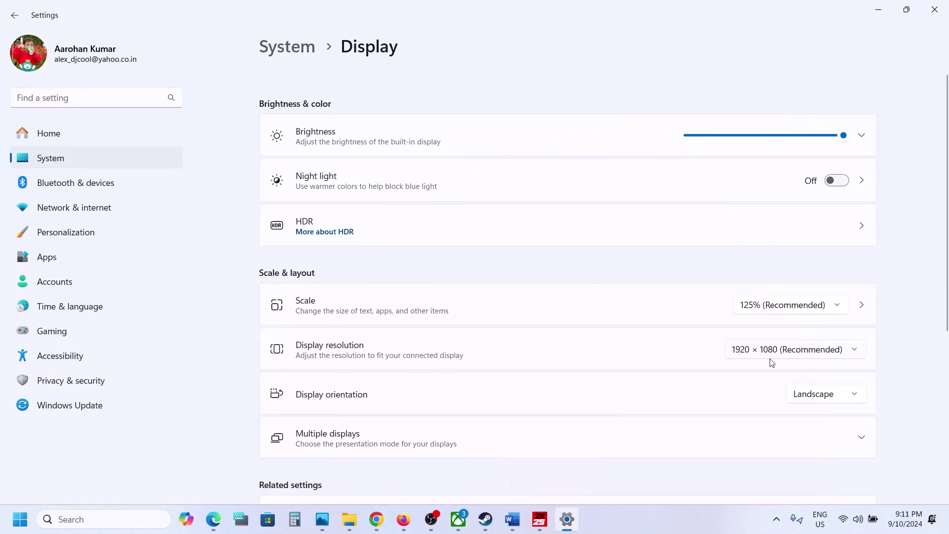
pyautogui.click(943, 14)
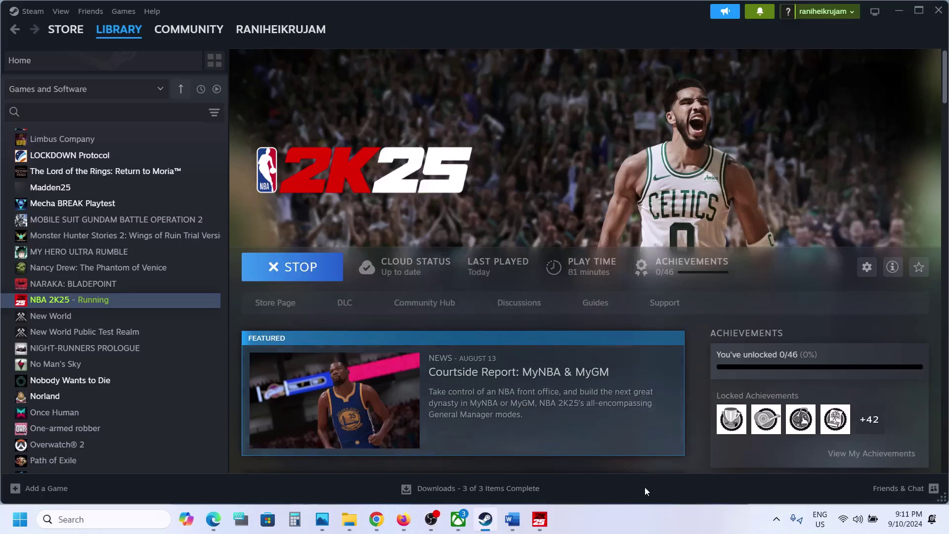
pyautogui.click(541, 522)
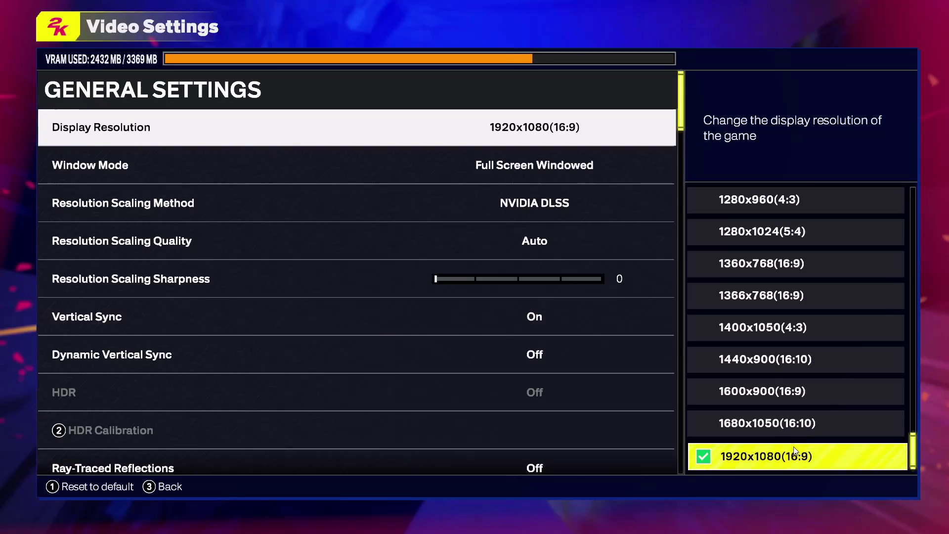
pyautogui.click(757, 460)
pyautogui.press('Escape')
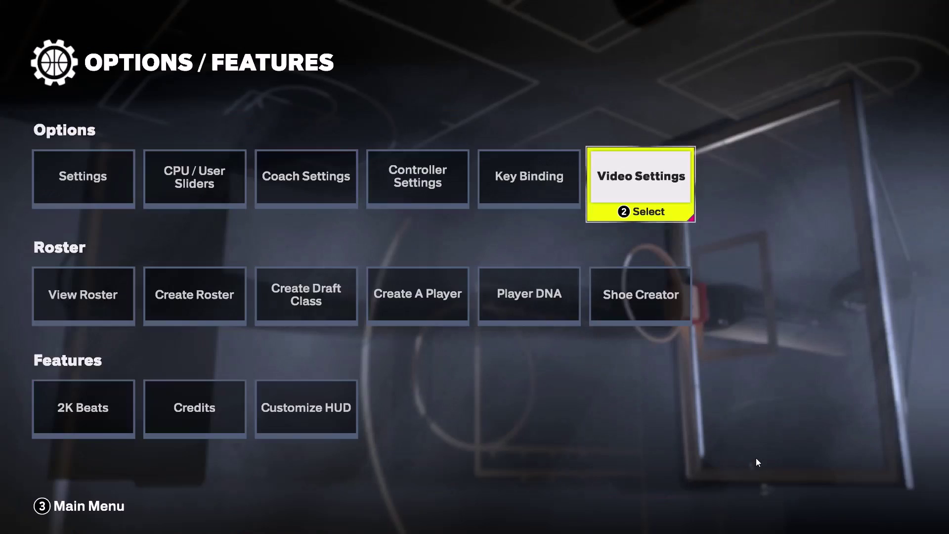
pyautogui.hotkey('alt', 'Tab')
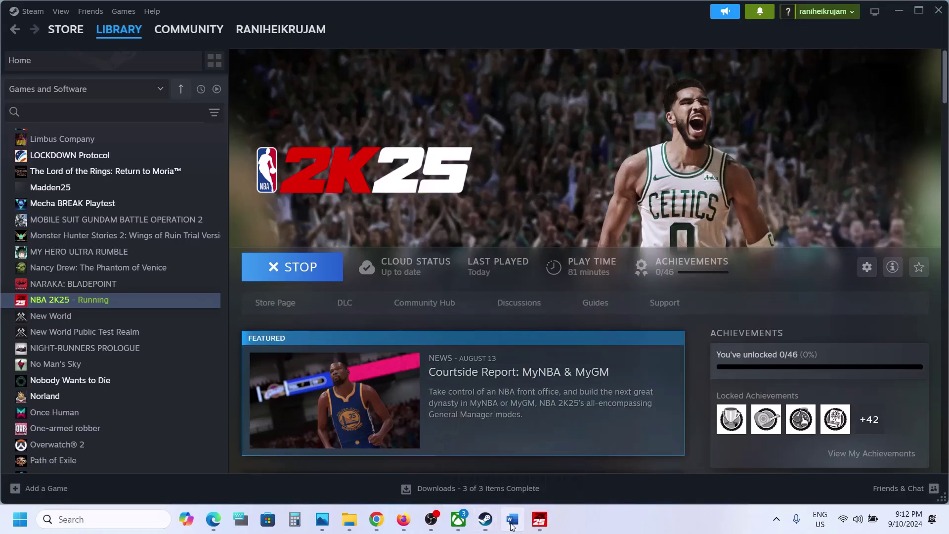
pyautogui.click(512, 519)
pyautogui.scroll(-3, 458, 339)
pyautogui.scroll(-1, 459, 342)
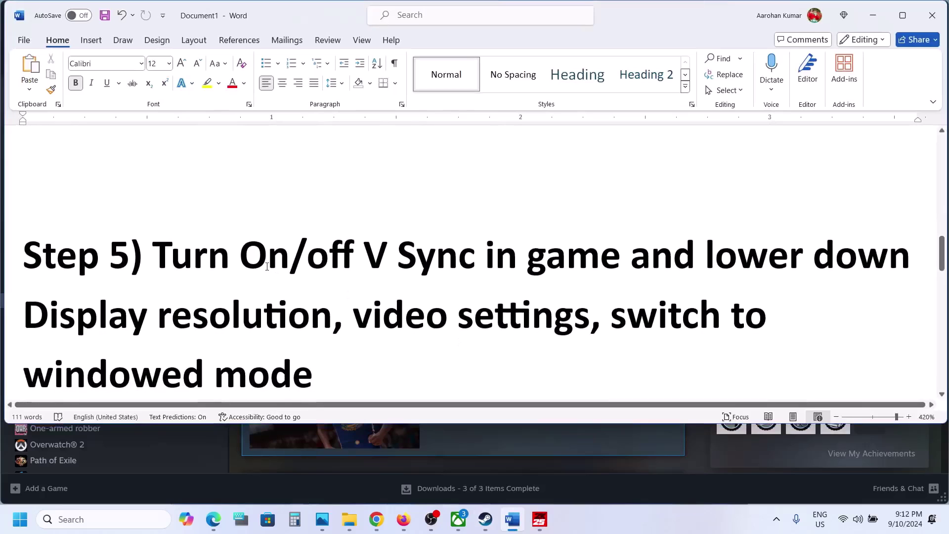
pyautogui.moveTo(262, 264); pyautogui.dragTo(276, 316)
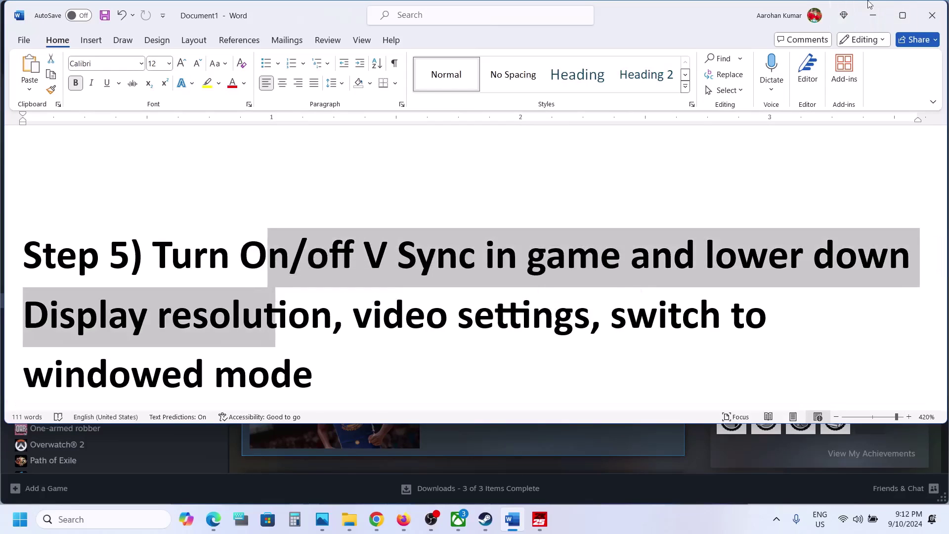
pyautogui.click(872, 17)
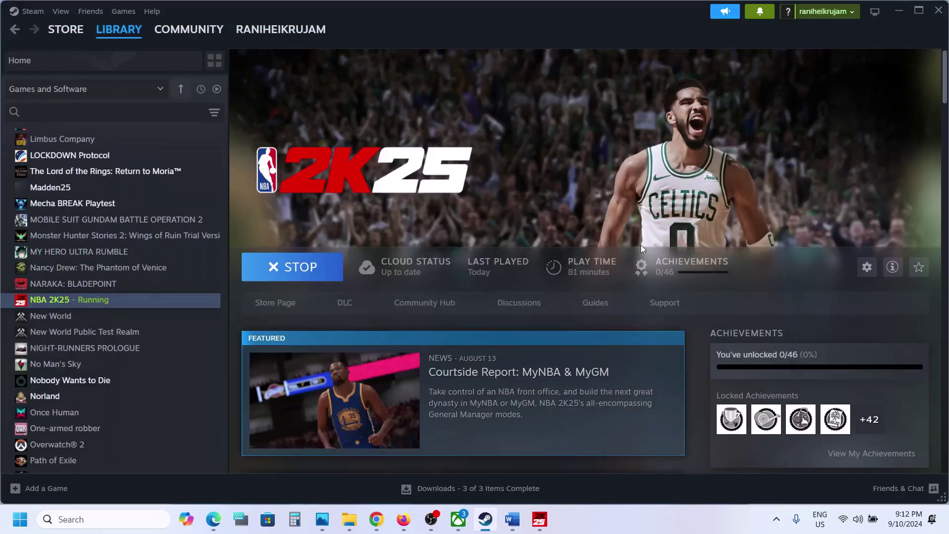
# Change NBA 2K25's Display Resolution to 1680x1050 (16:10) and confirm it with YES.
pyautogui.click(539, 525)
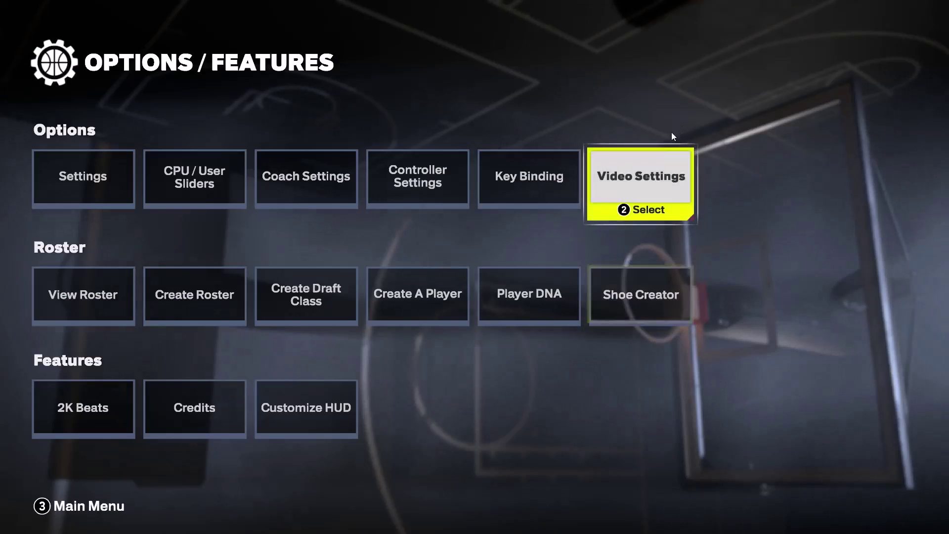
pyautogui.click(652, 171)
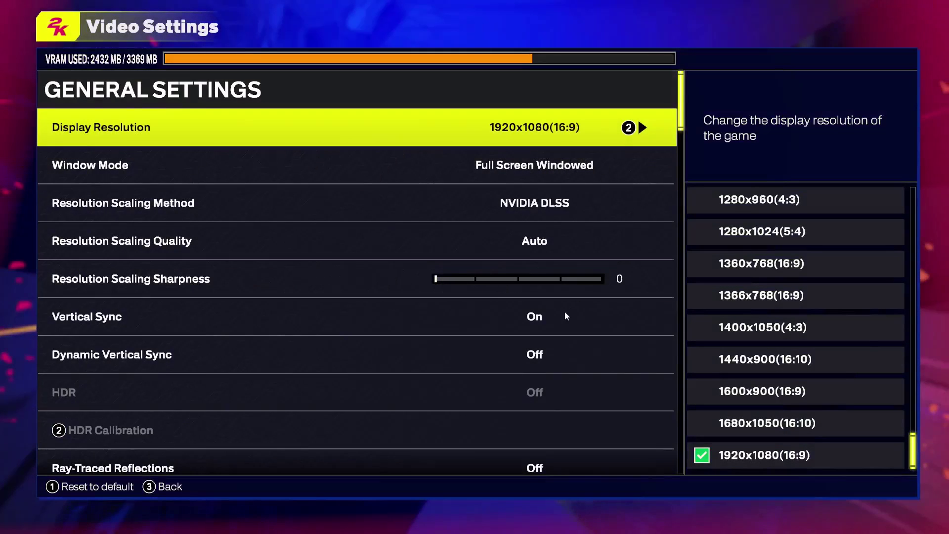
pyautogui.click(508, 324)
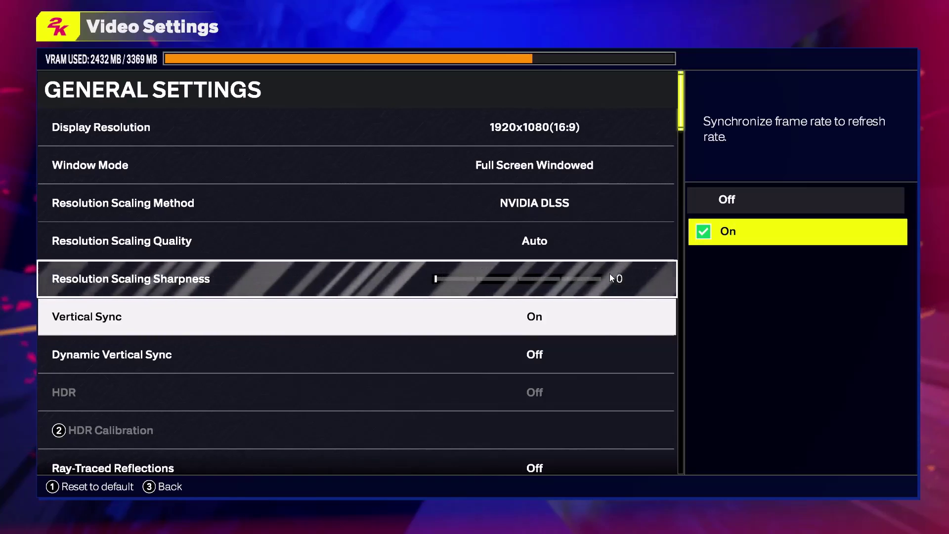
pyautogui.click(551, 131)
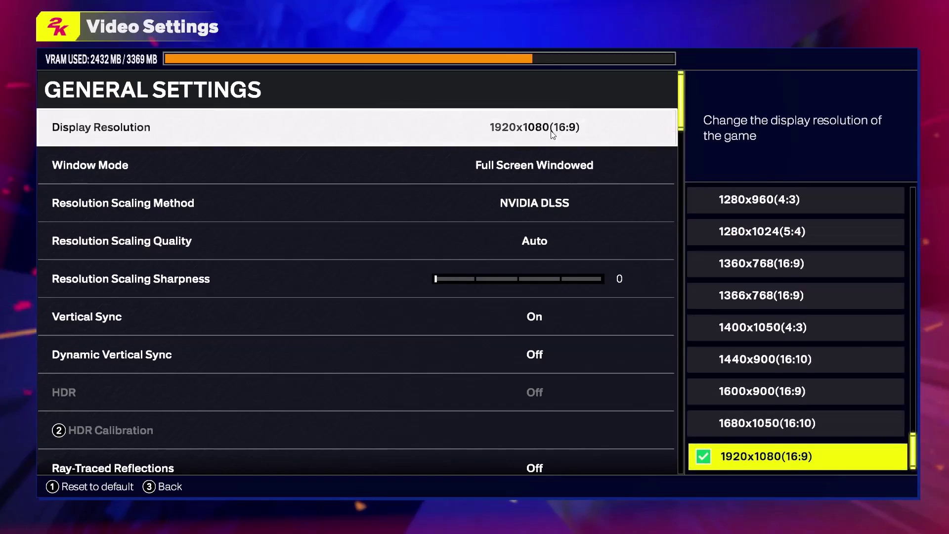
pyautogui.click(766, 423)
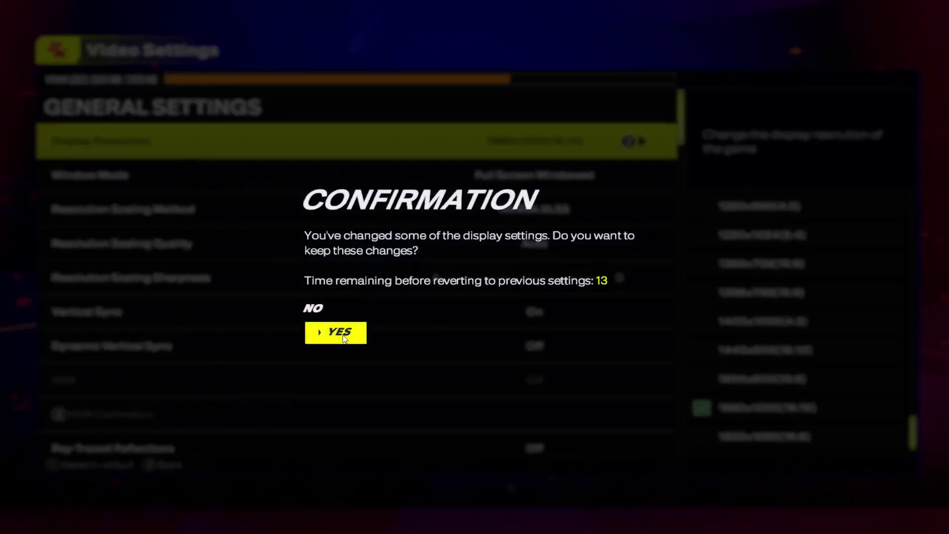
pyautogui.click(338, 332)
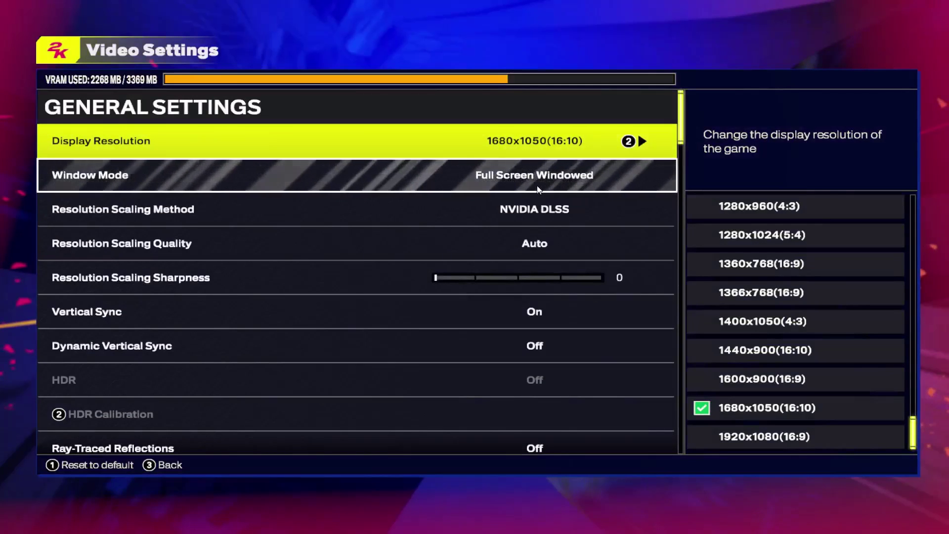
# Switch NBA 2K25's Window Mode to Windowed, keep the change, and return to the options menu.
pyautogui.click(564, 186)
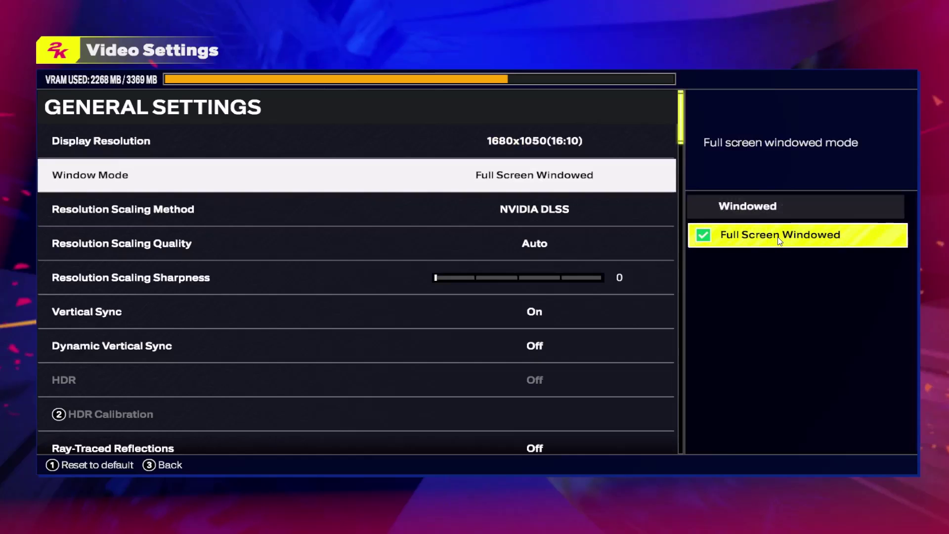
pyautogui.click(771, 213)
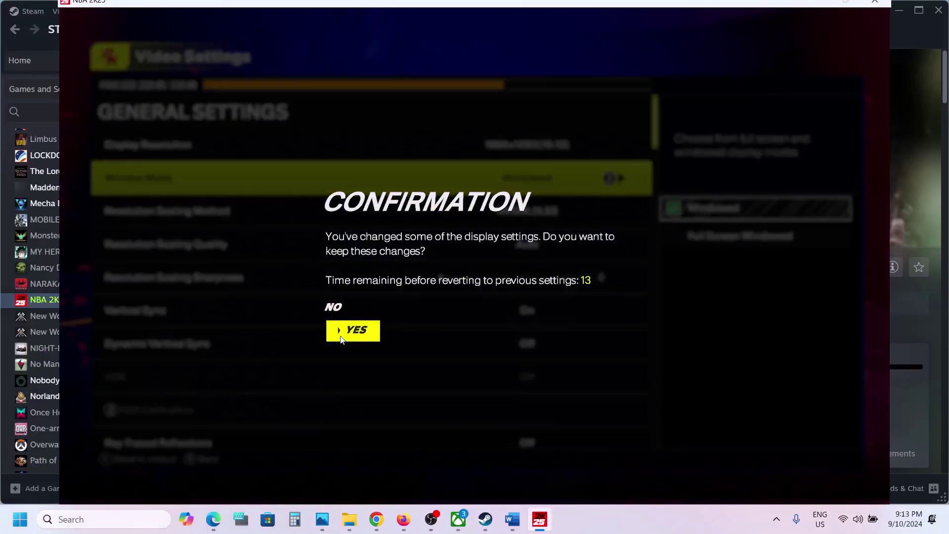
pyautogui.click(340, 337)
pyautogui.press('Escape')
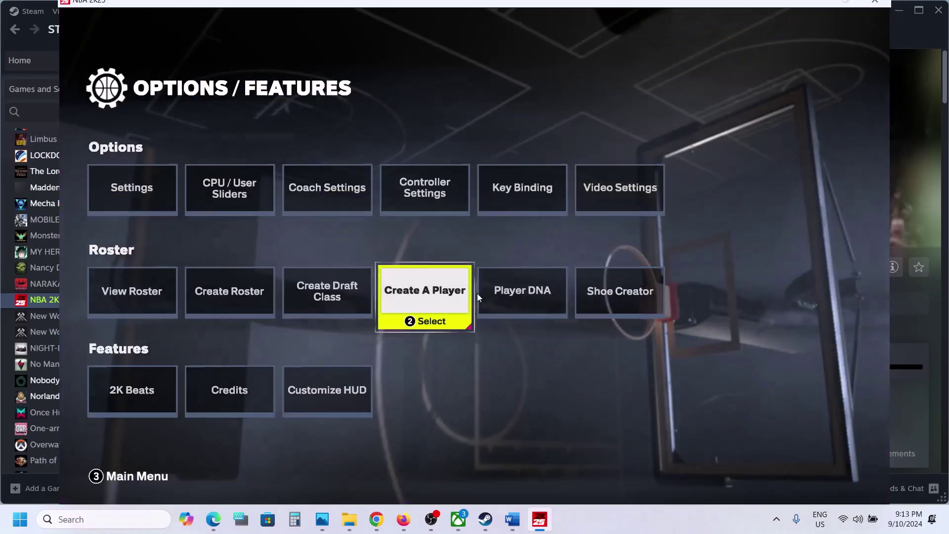
pyautogui.click(616, 186)
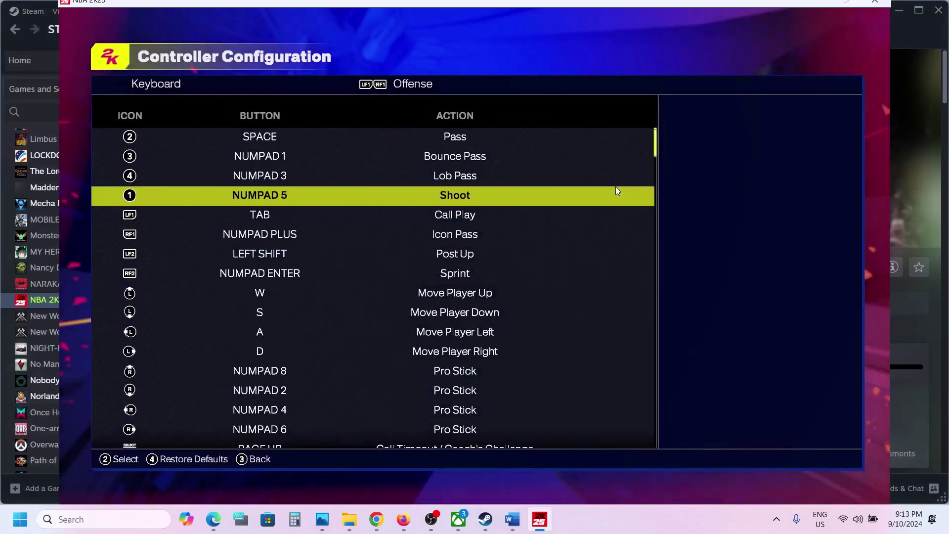
pyautogui.press('Escape')
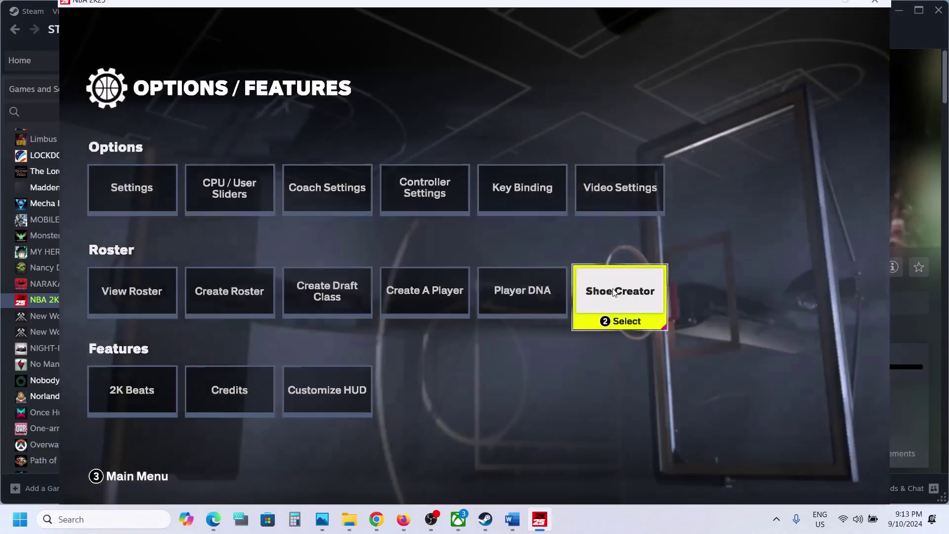
# Reopen Video Settings, keep Overall Quality at Medium, and back out of the menu.
pyautogui.click(622, 174)
pyautogui.click(467, 280)
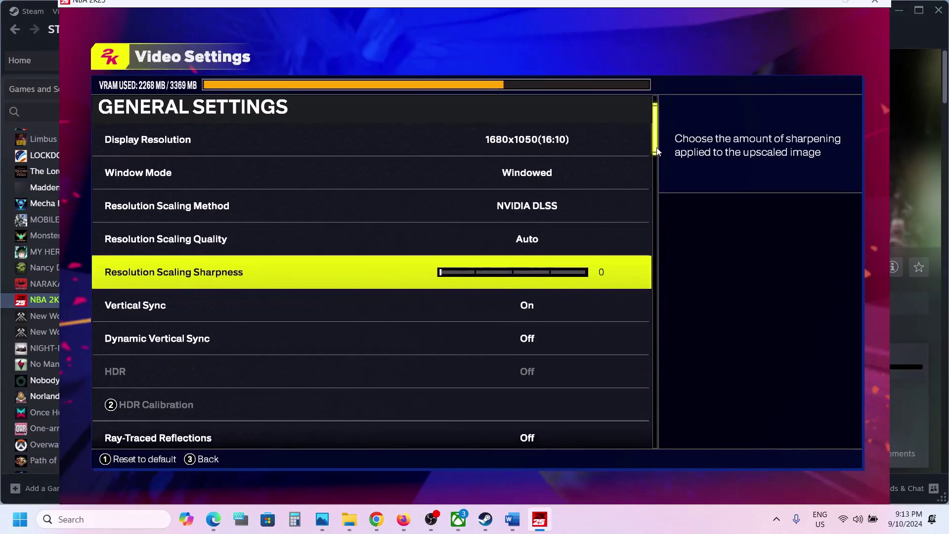
pyautogui.moveTo(654, 142); pyautogui.dragTo(678, 275)
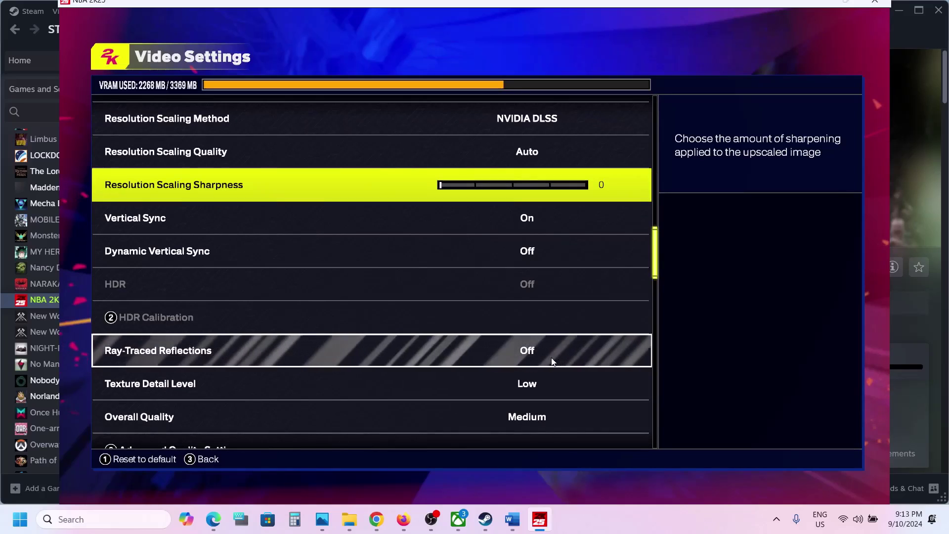
pyautogui.moveTo(657, 249); pyautogui.dragTo(673, 343)
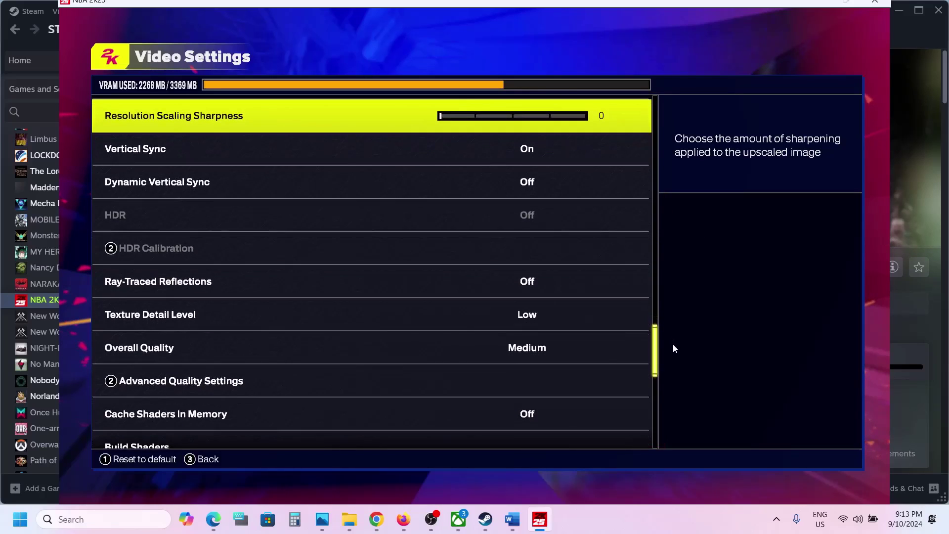
pyautogui.click(584, 348)
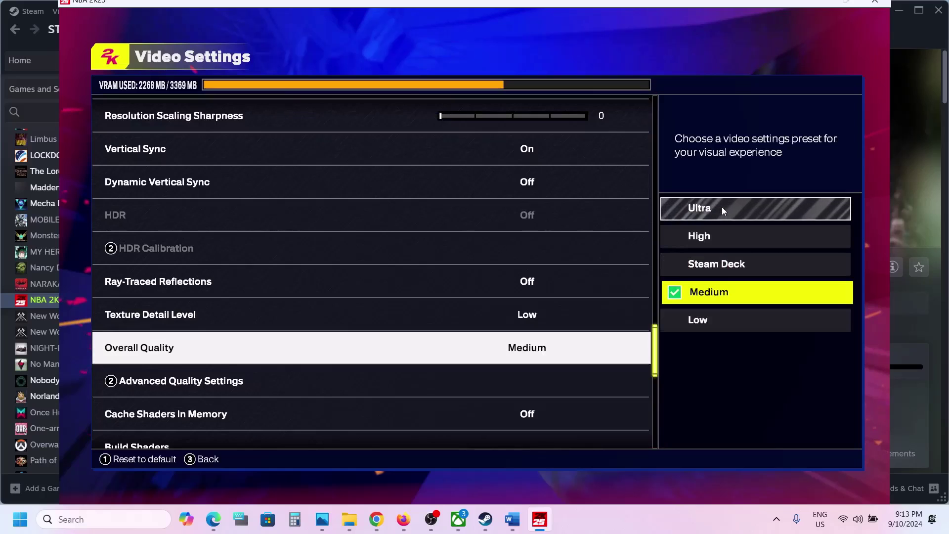
pyautogui.click(718, 302)
pyautogui.press('Escape')
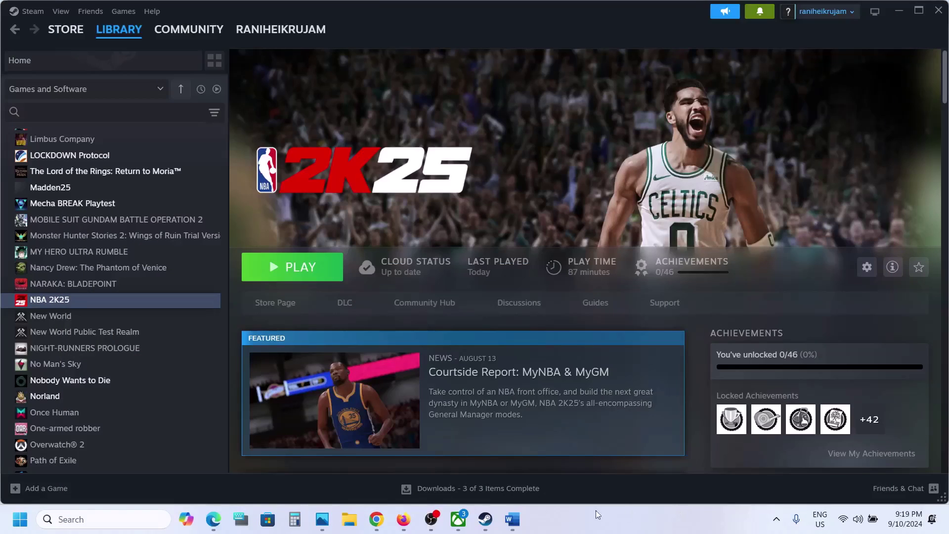
# Follow the nvidia.com drivers link in Word's Step 6 clean-install notes.
pyautogui.click(518, 525)
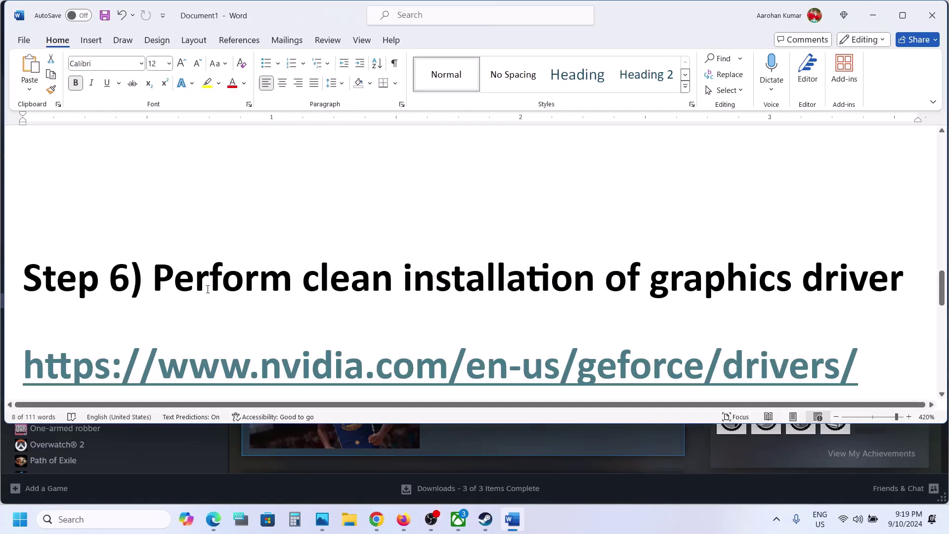
pyautogui.moveTo(208, 290); pyautogui.dragTo(824, 288)
pyautogui.scroll(-3, 824, 292)
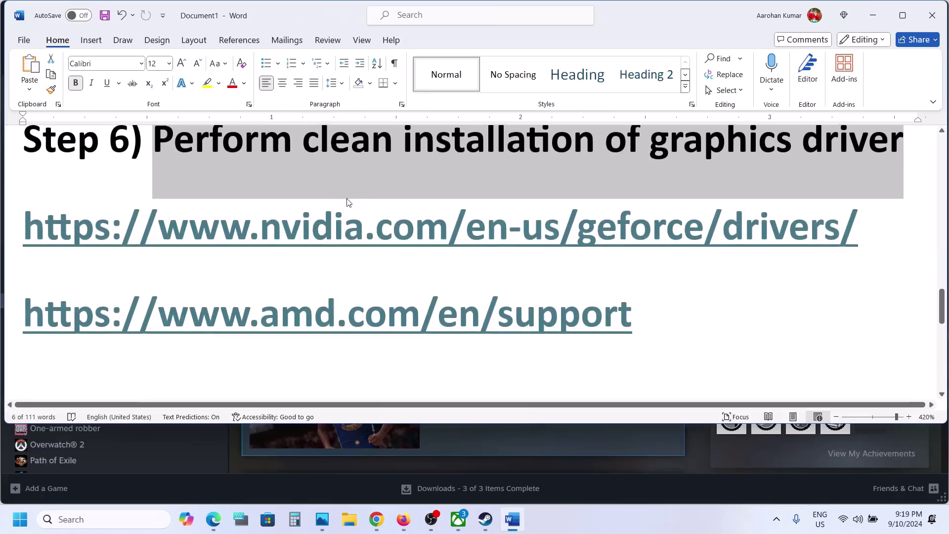
pyautogui.moveTo(298, 221); pyautogui.dragTo(508, 225)
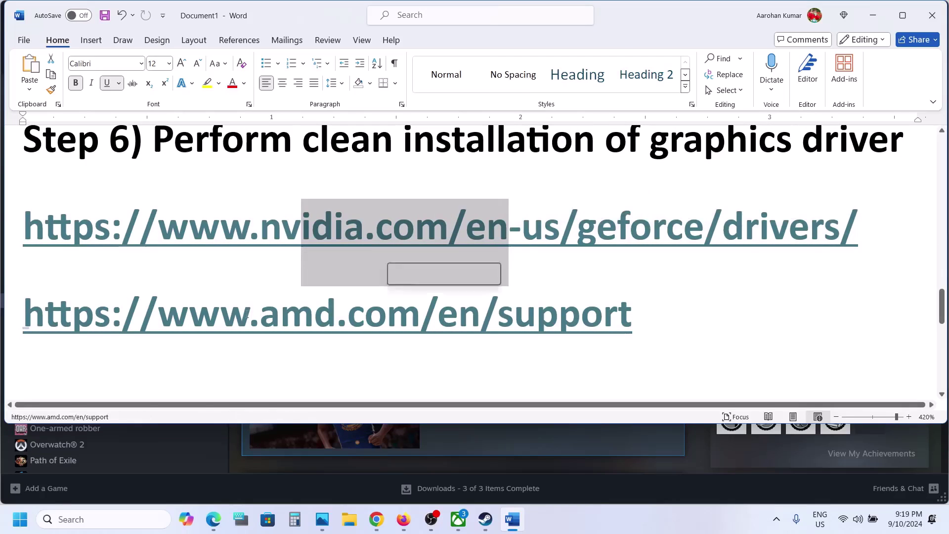
pyautogui.moveTo(250, 314); pyautogui.dragTo(482, 306)
pyautogui.click(663, 512)
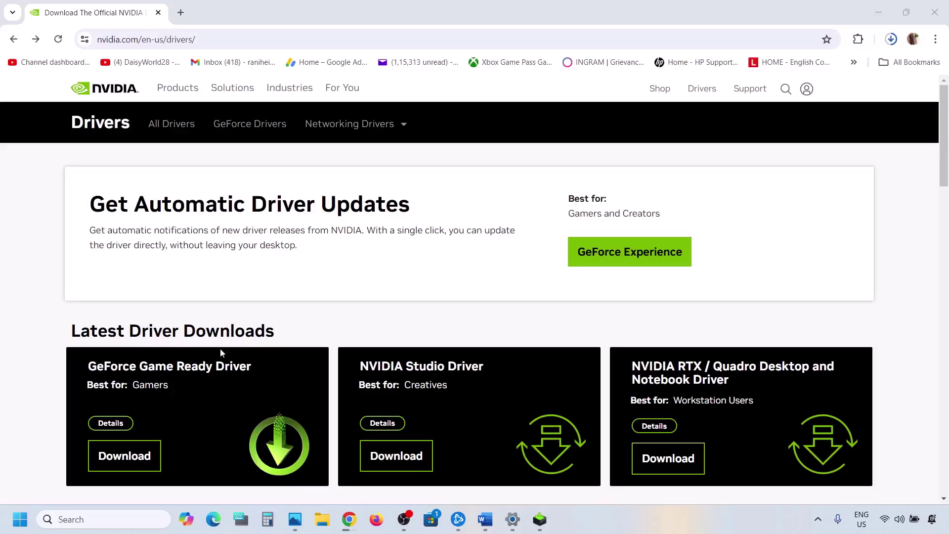
# Search NVIDIA drivers for GeForce RTX 30 Series (Notebooks), RTX 3050 Laptop GPU, Windows 11.
pyautogui.scroll(-8, 221, 353)
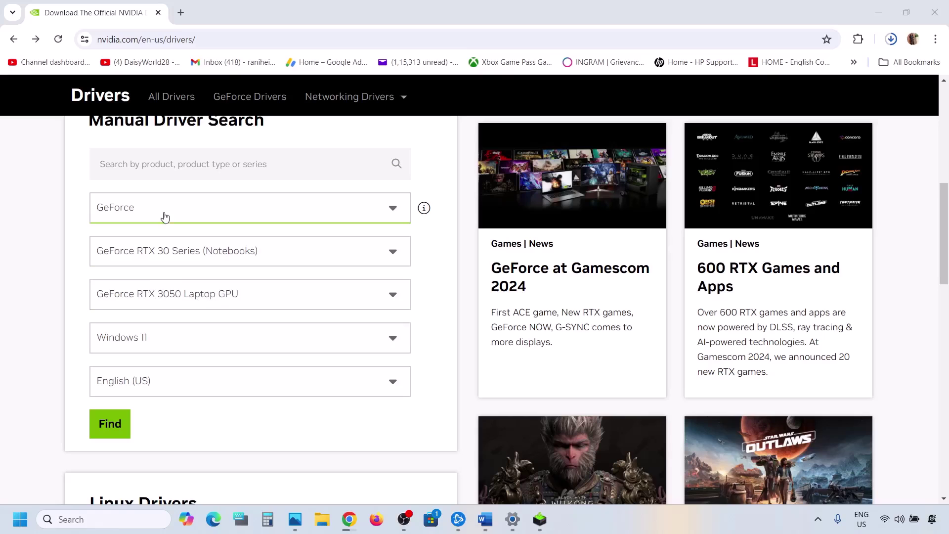
pyautogui.click(179, 266)
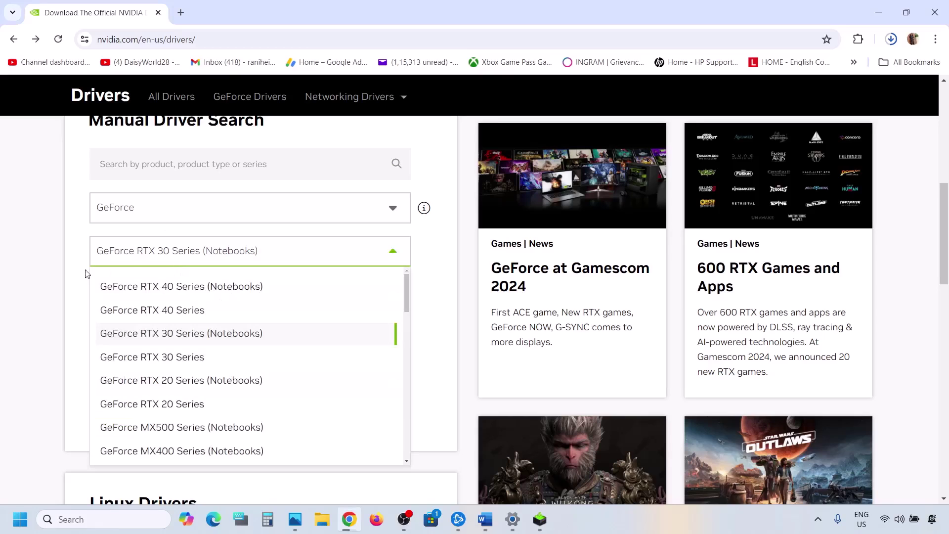
pyautogui.click(76, 273)
pyautogui.click(140, 351)
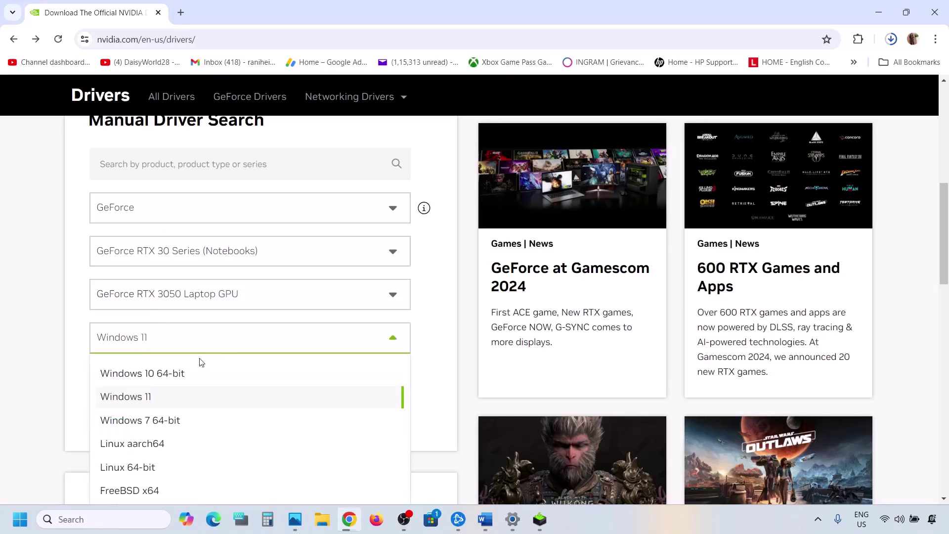
pyautogui.click(55, 323)
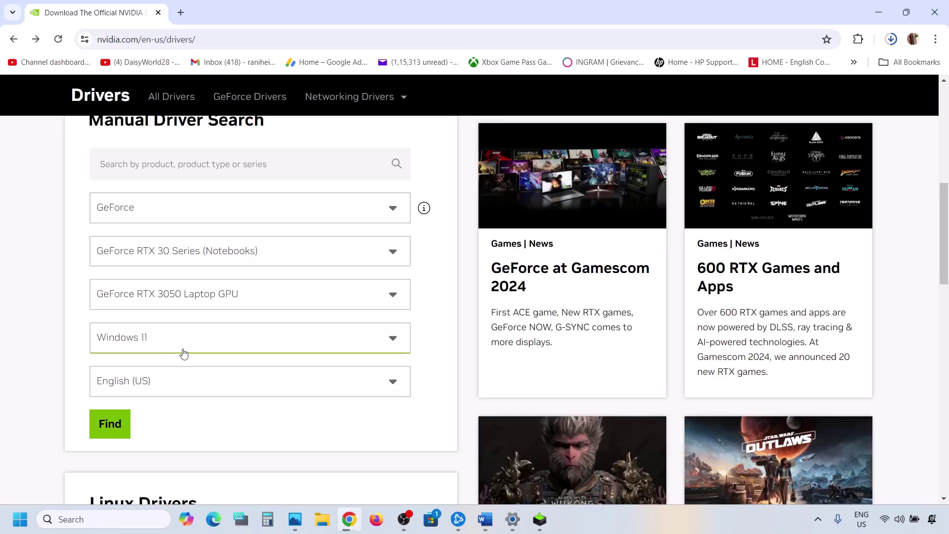
pyautogui.scroll(-1, 184, 355)
pyautogui.click(112, 372)
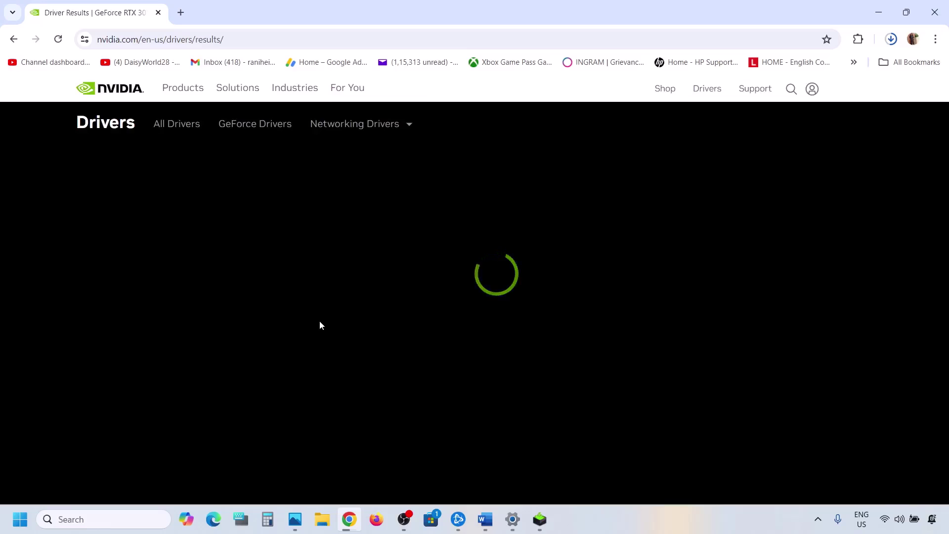
# Open the Game Ready Driver 560.94 details page and start the download.
pyautogui.scroll(-3, 321, 325)
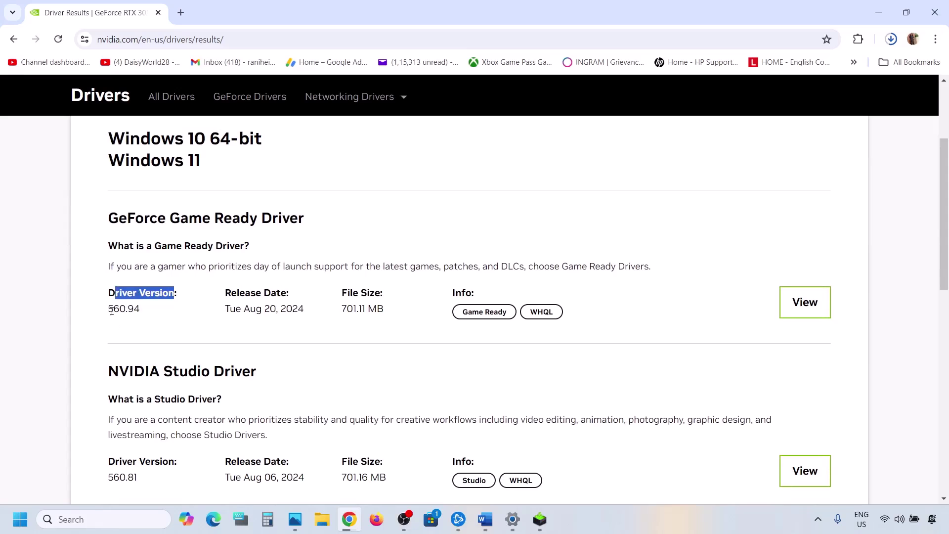
pyautogui.moveTo(112, 310); pyautogui.dragTo(153, 312)
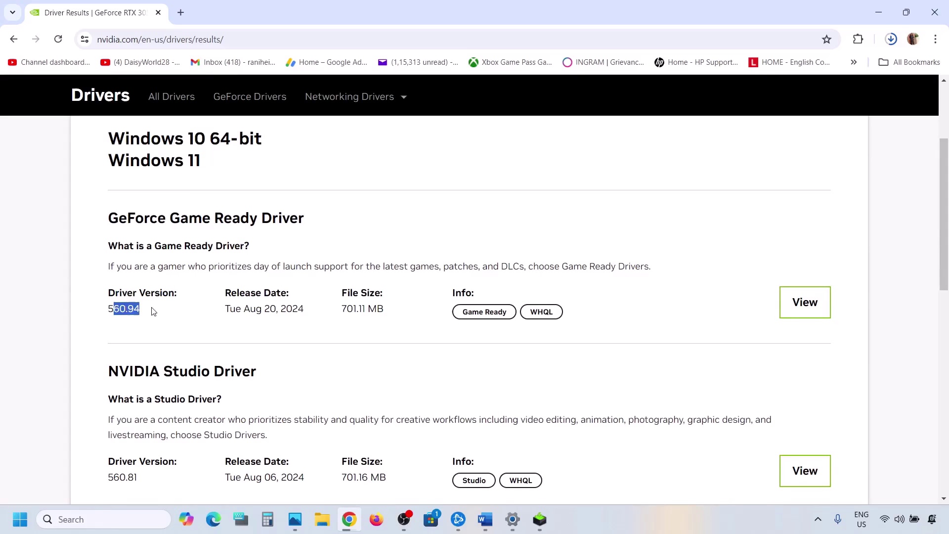
pyautogui.click(807, 302)
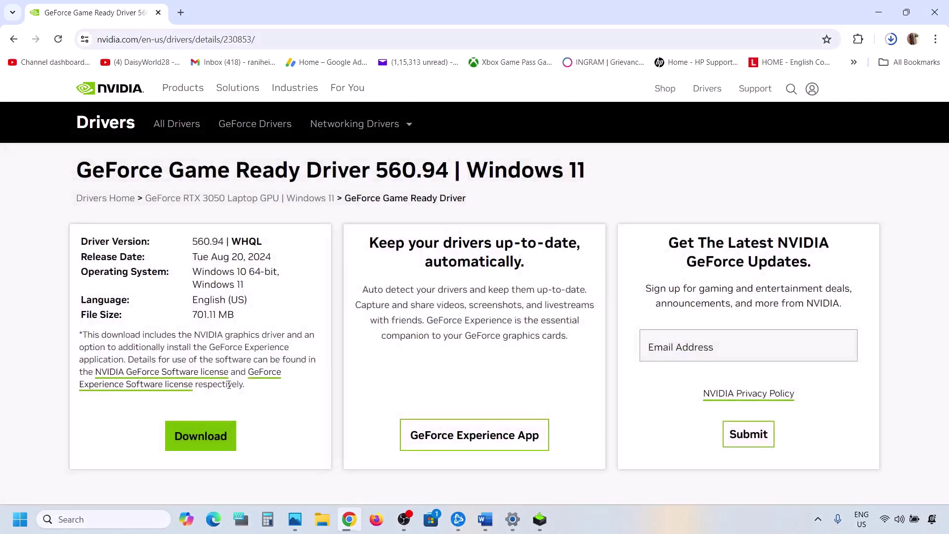
pyautogui.click(200, 439)
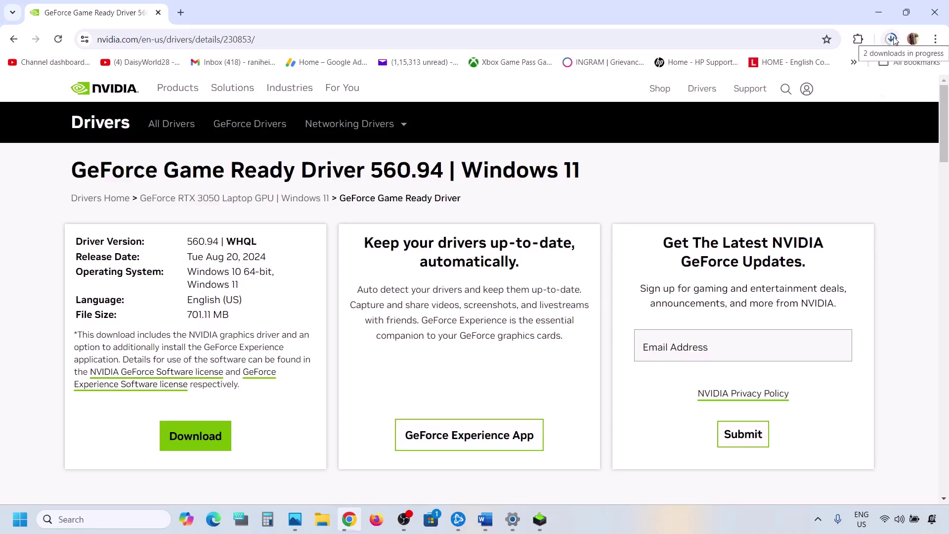
# Accept the license and install driver 560.94 as a Custom (Advanced) clean installation.
pyautogui.click(540, 521)
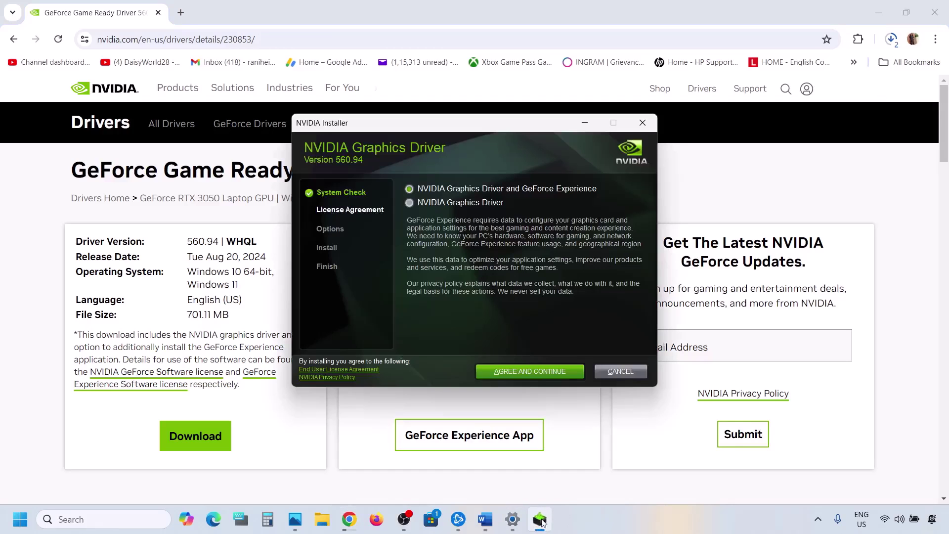
pyautogui.click(539, 369)
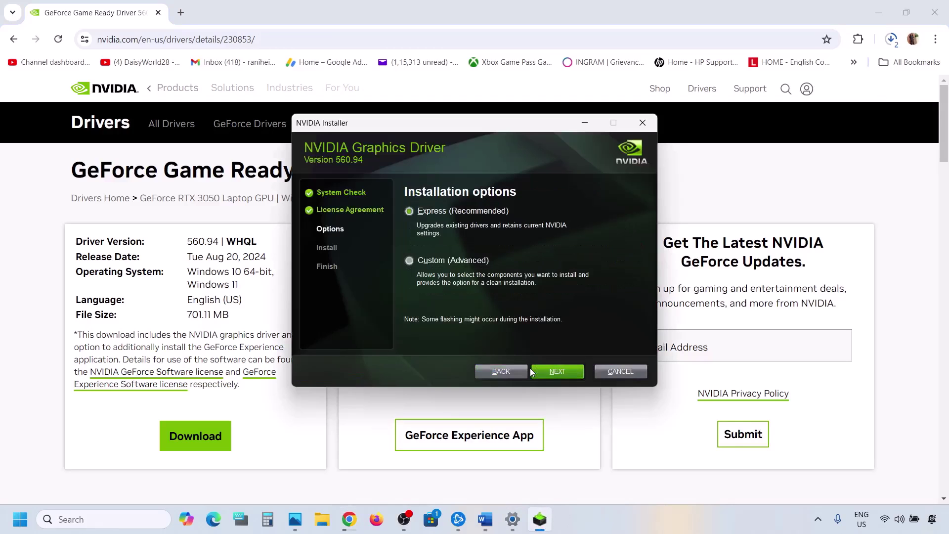
pyautogui.click(436, 261)
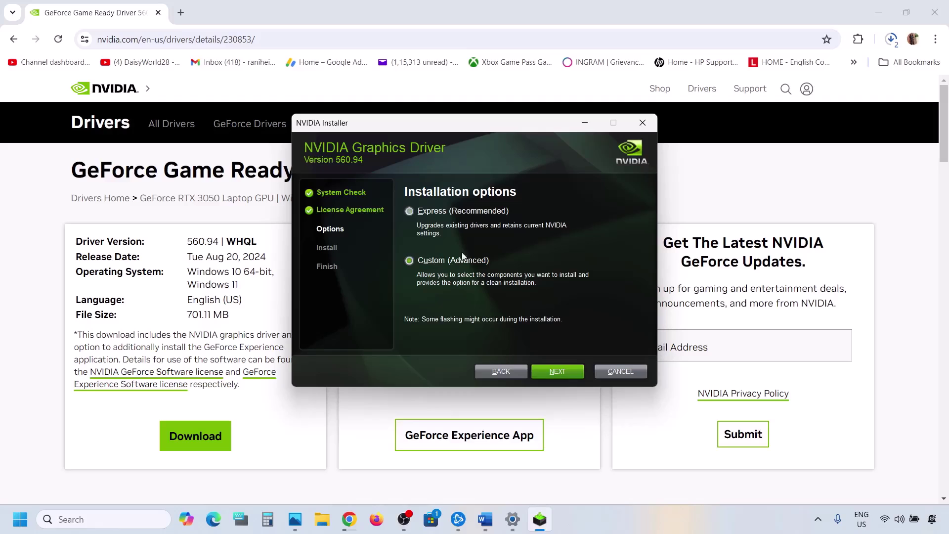
pyautogui.click(549, 373)
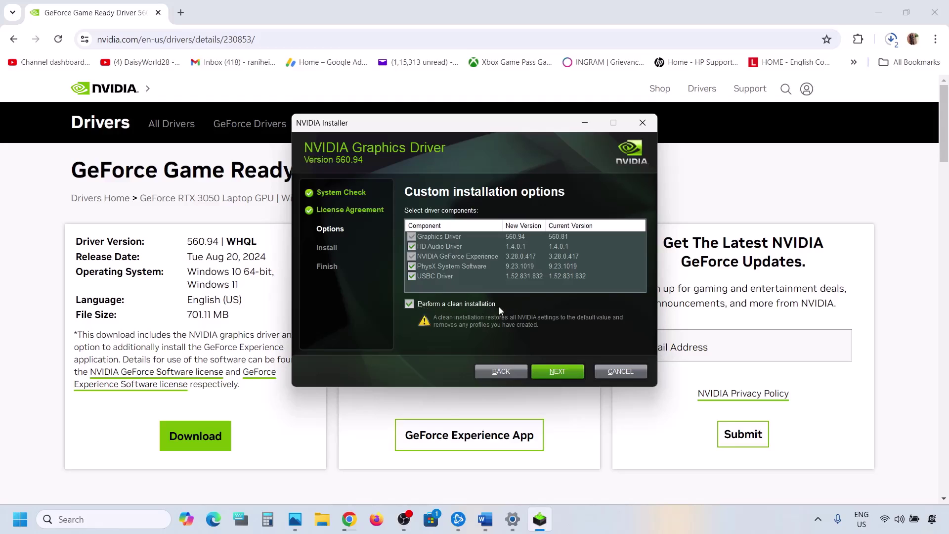
pyautogui.click(561, 372)
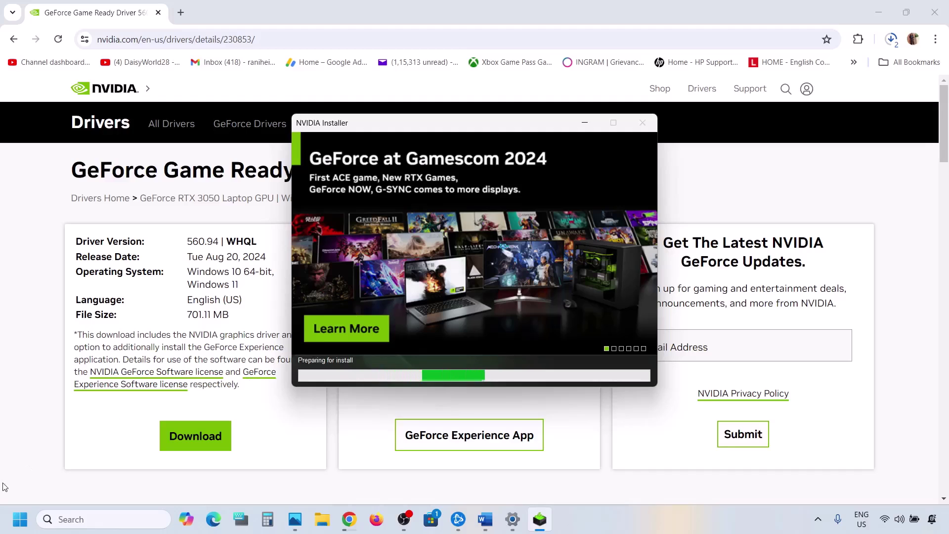
pyautogui.press('super')
# Close the Start menu's power options without restarting.
pyautogui.click(359, 476)
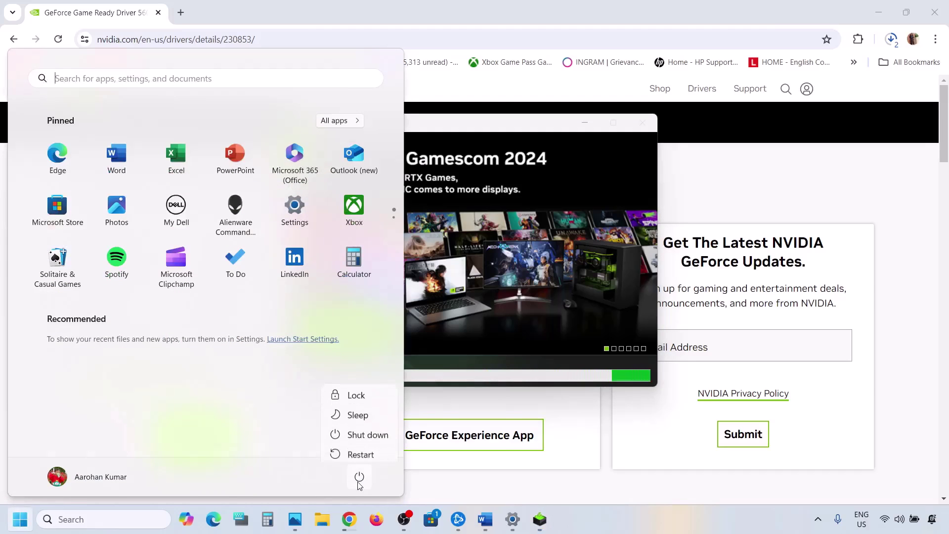
pyautogui.click(601, 278)
pyautogui.click(601, 279)
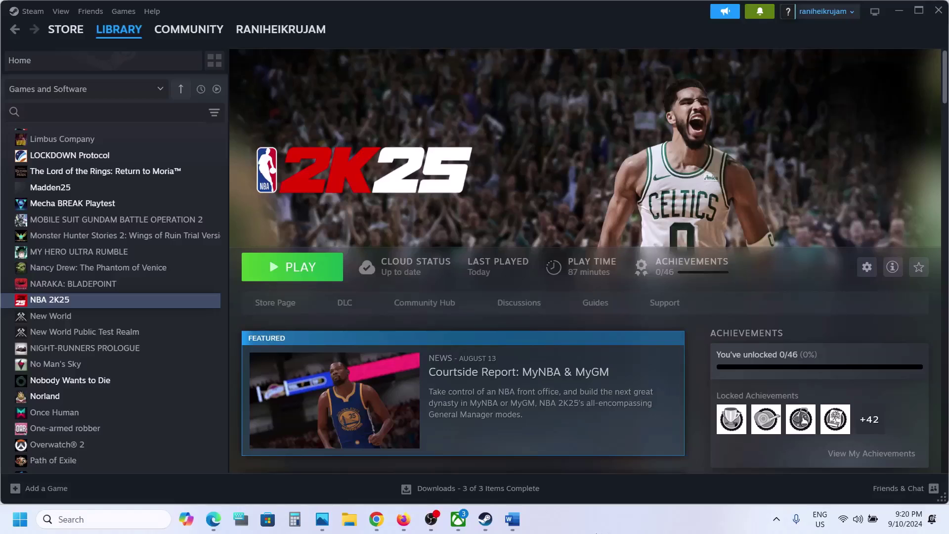
# Return to the Word notes at Step 7 and select the word 'graphics'.
pyautogui.click(515, 520)
pyautogui.scroll(-5, 421, 261)
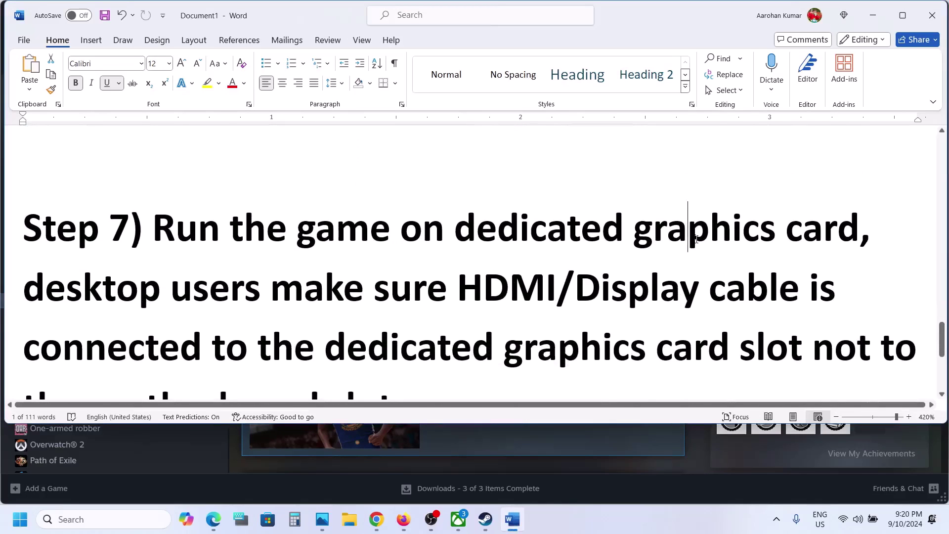
pyautogui.doubleClick(696, 240)
pyautogui.hotkey('ctrl', 'c')
# Add NBA2K25.exe from the Steam common games folder to Graphics settings.
pyautogui.click(110, 519)
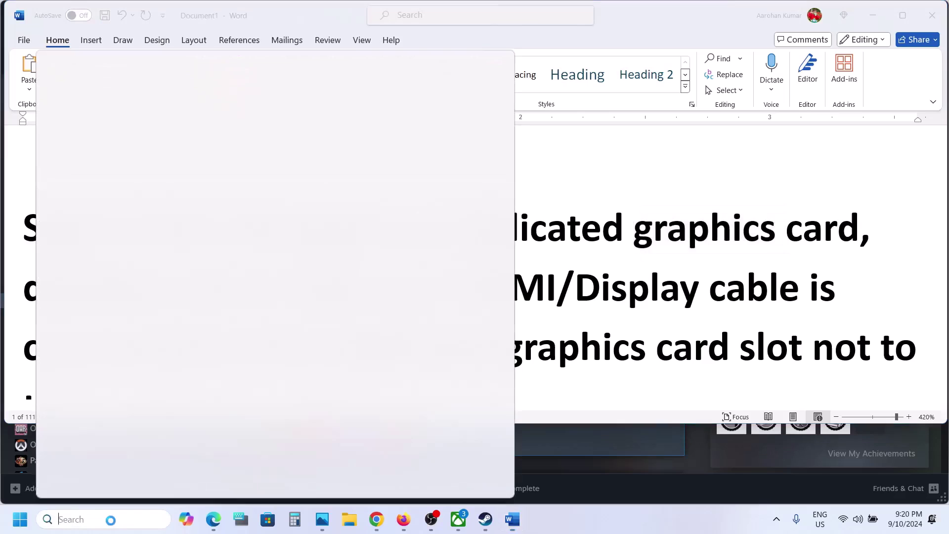
pyautogui.hotkey('ctrl', 'v')
pyautogui.press('Return')
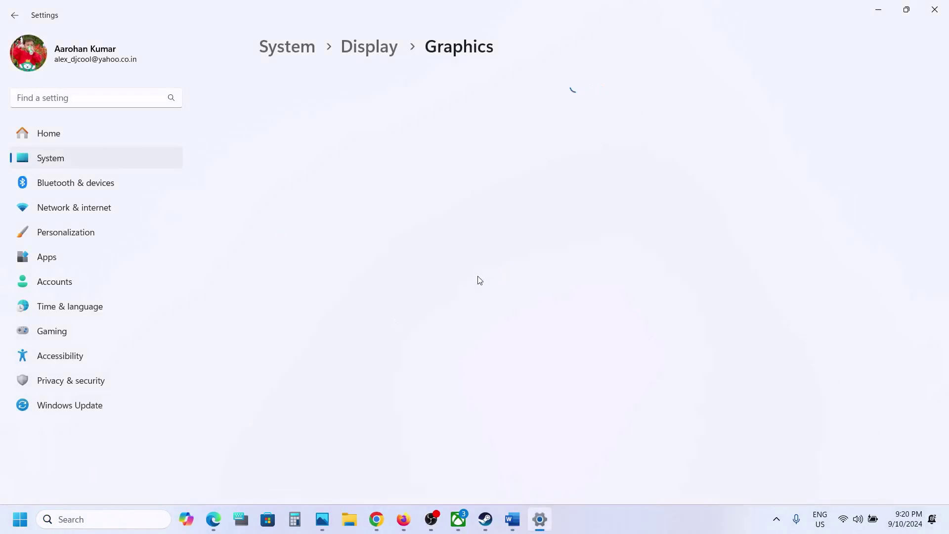
pyautogui.click(295, 225)
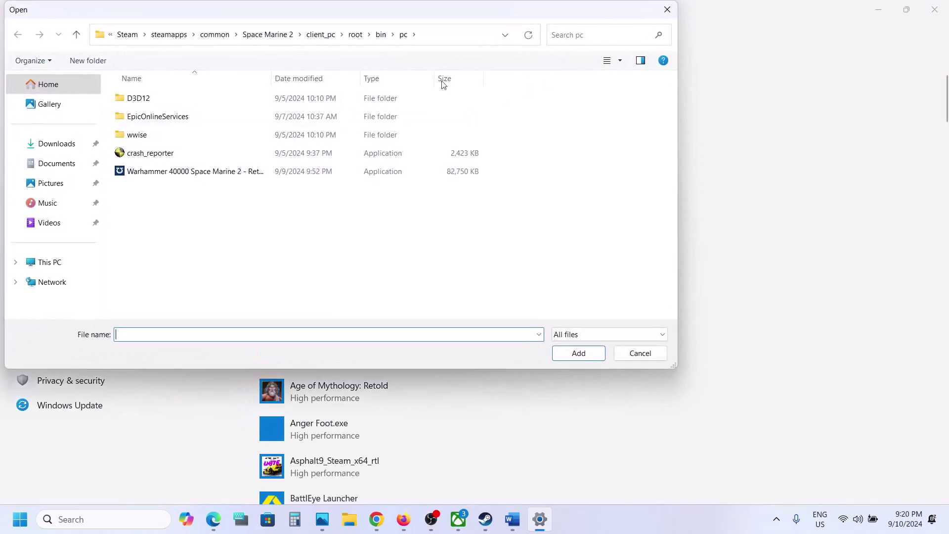
pyautogui.click(214, 36)
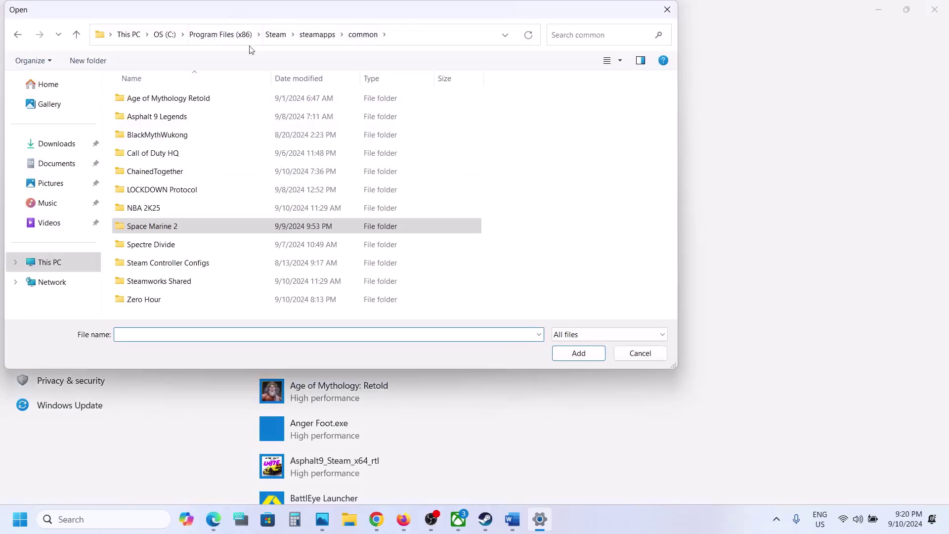
pyautogui.click(418, 36)
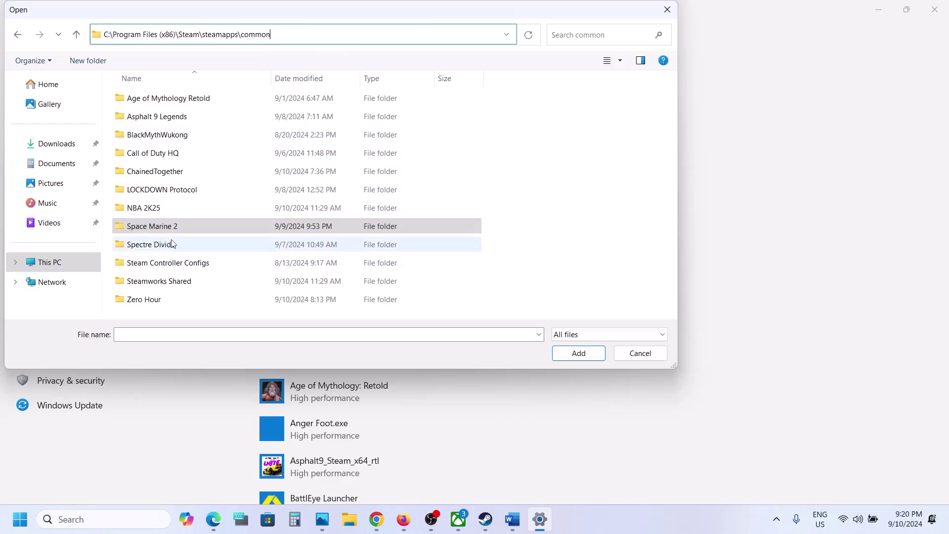
pyautogui.doubleClick(153, 208)
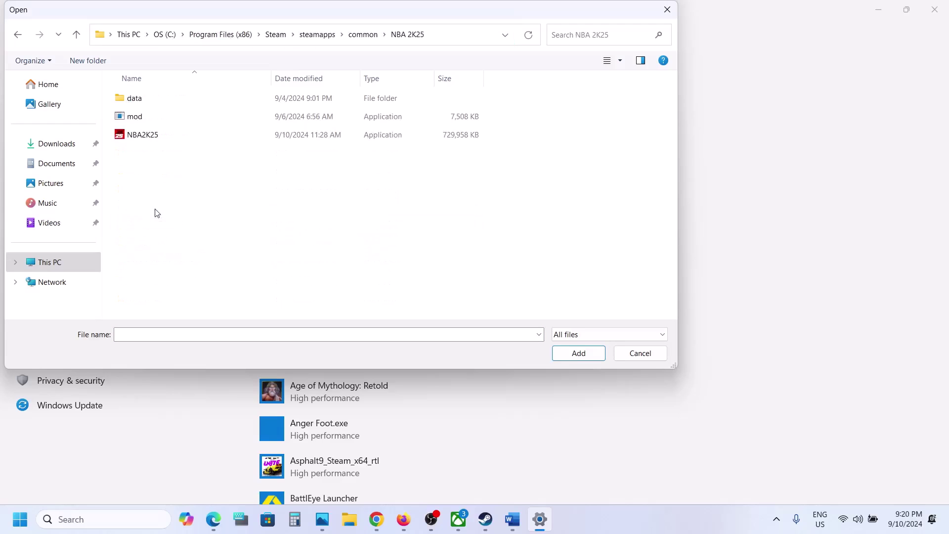
pyautogui.click(151, 135)
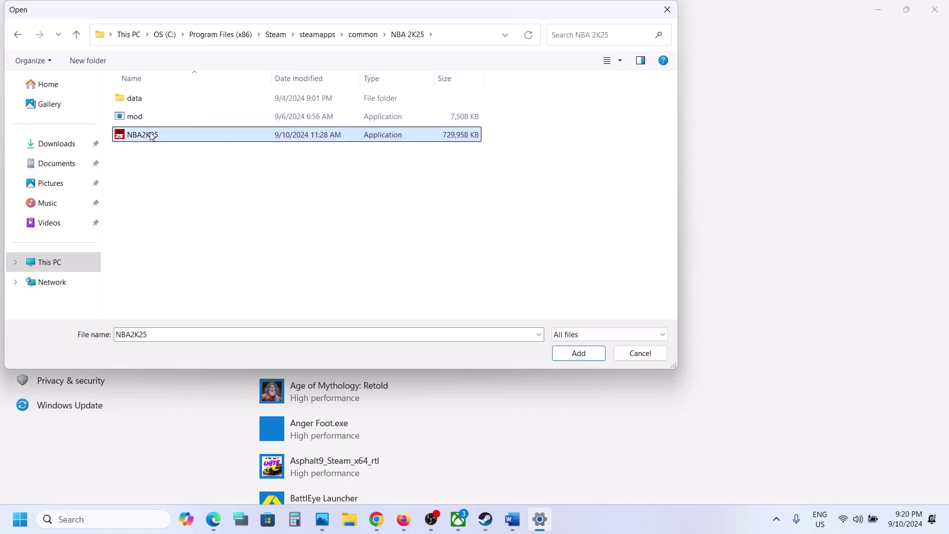
pyautogui.click(580, 351)
# Set NBA2K25's graphics preference to High performance, save, and close Settings.
pyautogui.scroll(-15, 405, 352)
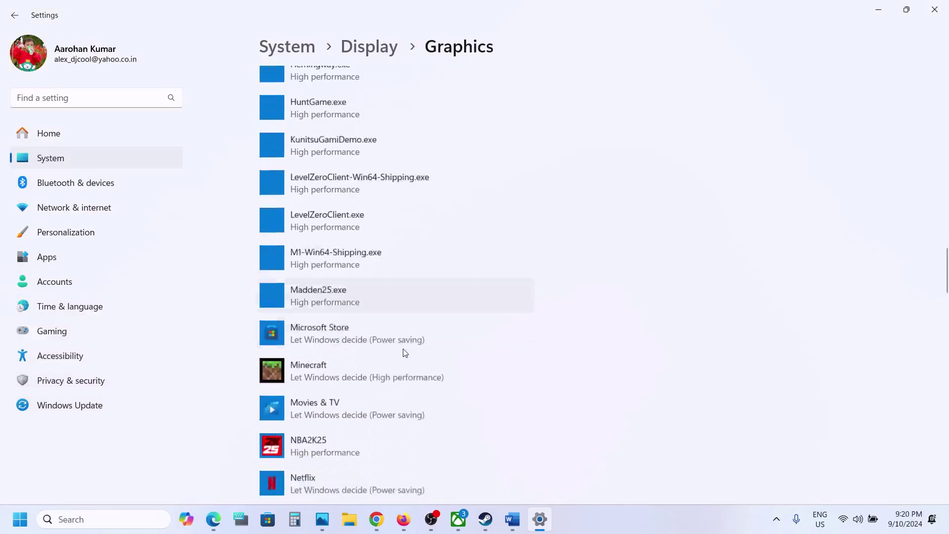
pyautogui.click(329, 345)
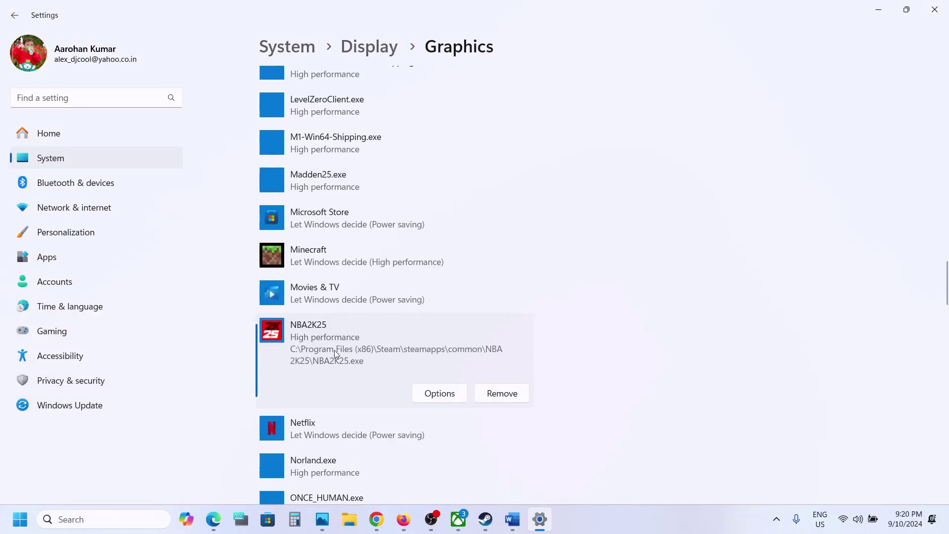
pyautogui.click(425, 394)
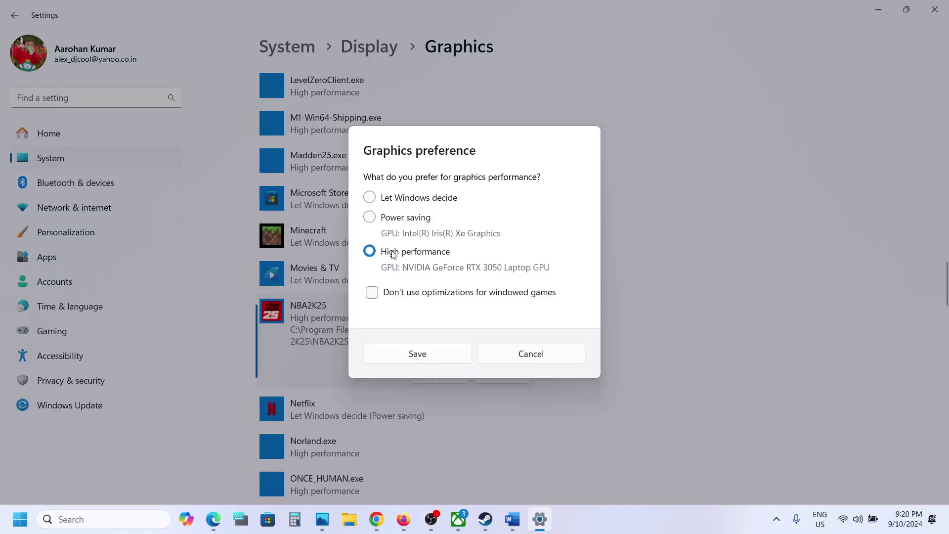
pyautogui.click(436, 357)
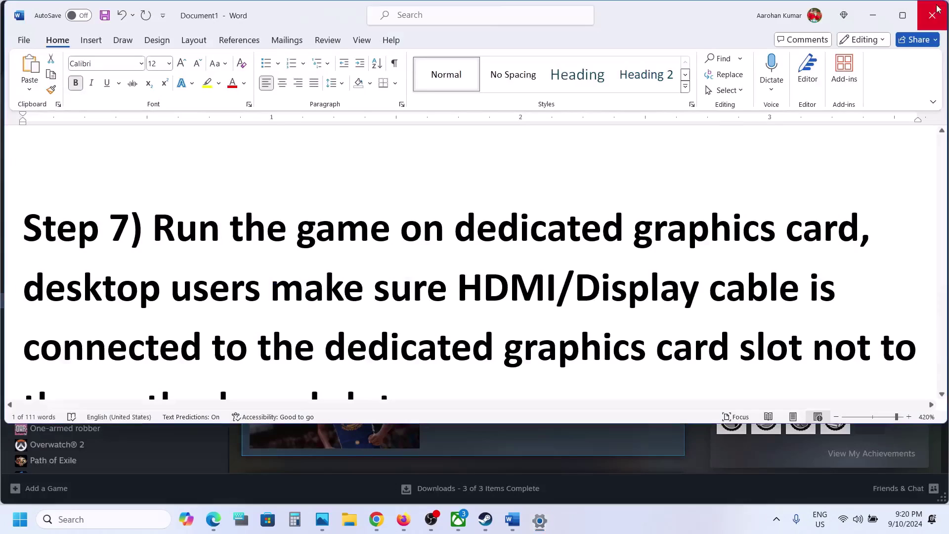
pyautogui.click(935, 9)
# Highlight the Step 7 note about the HDMI/Display cable.
pyautogui.scroll(-3, 499, 273)
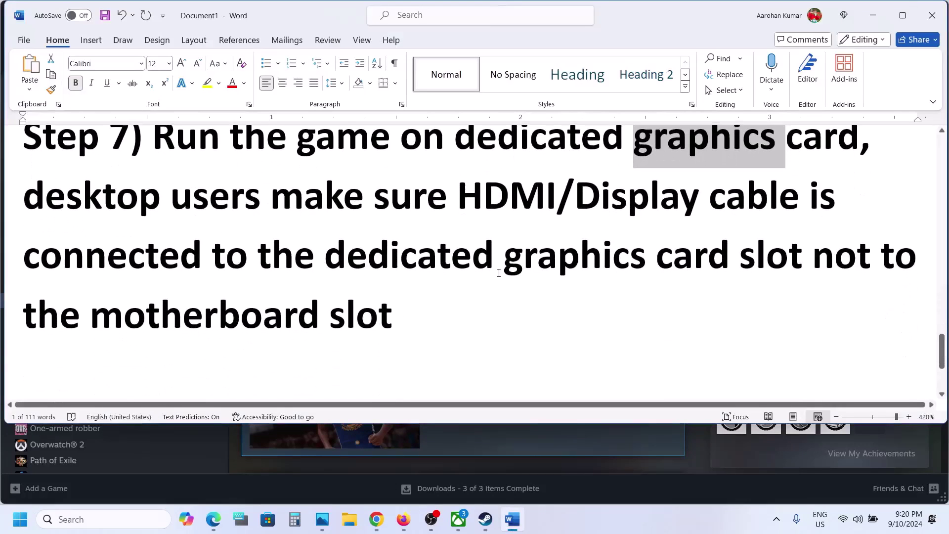
pyautogui.moveTo(97, 204); pyautogui.dragTo(497, 304)
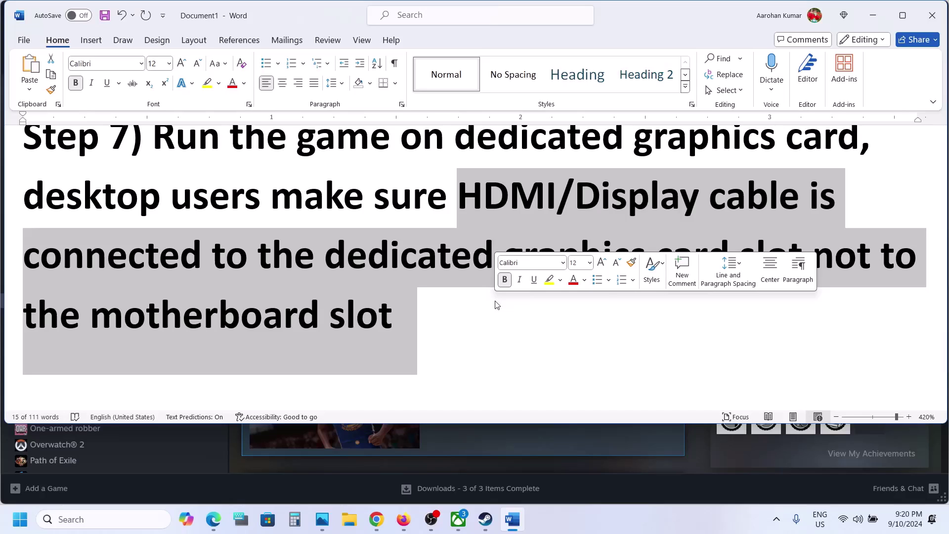
pyautogui.click(458, 198)
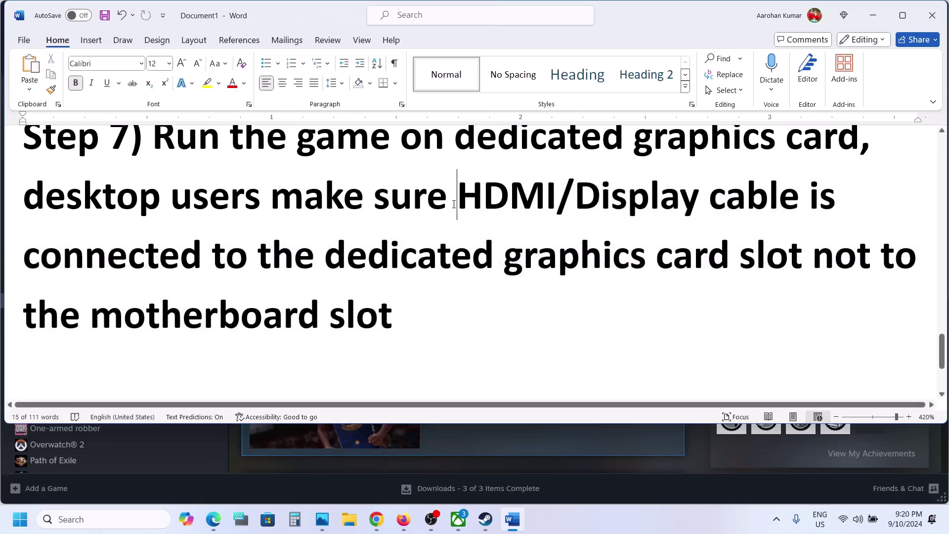
pyautogui.moveTo(458, 198); pyautogui.dragTo(699, 261)
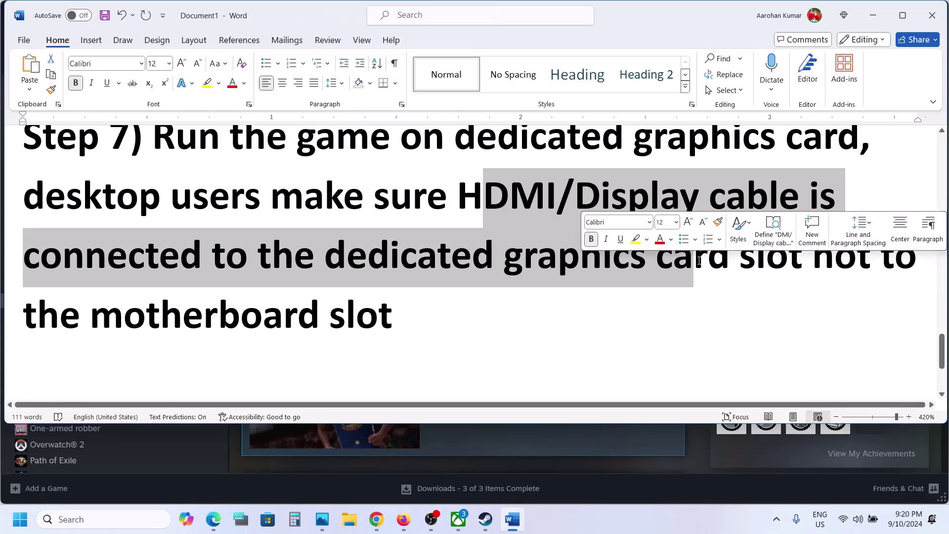
# Select the Step 8 instruction on updating Windows and open Settings with Win+I.
pyautogui.scroll(-3, 460, 302)
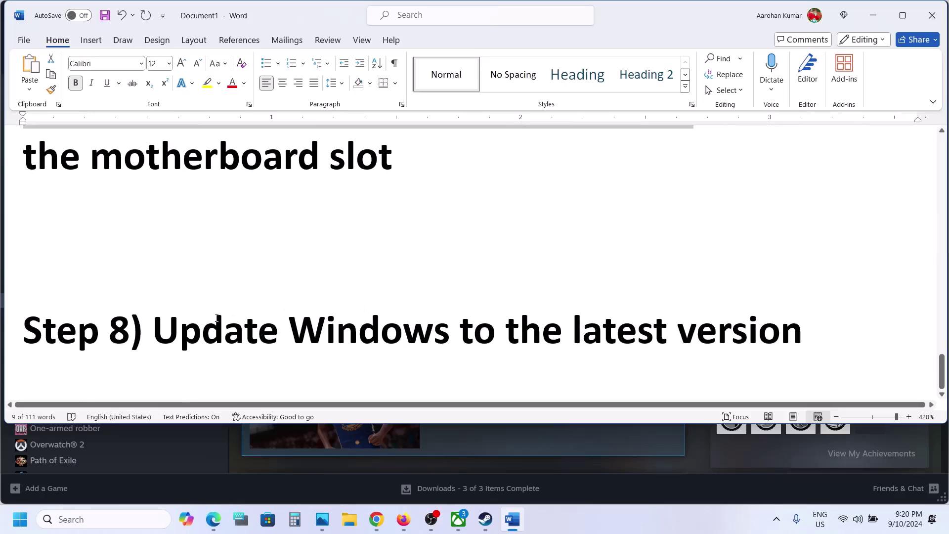
pyautogui.moveTo(217, 317); pyautogui.dragTo(724, 337)
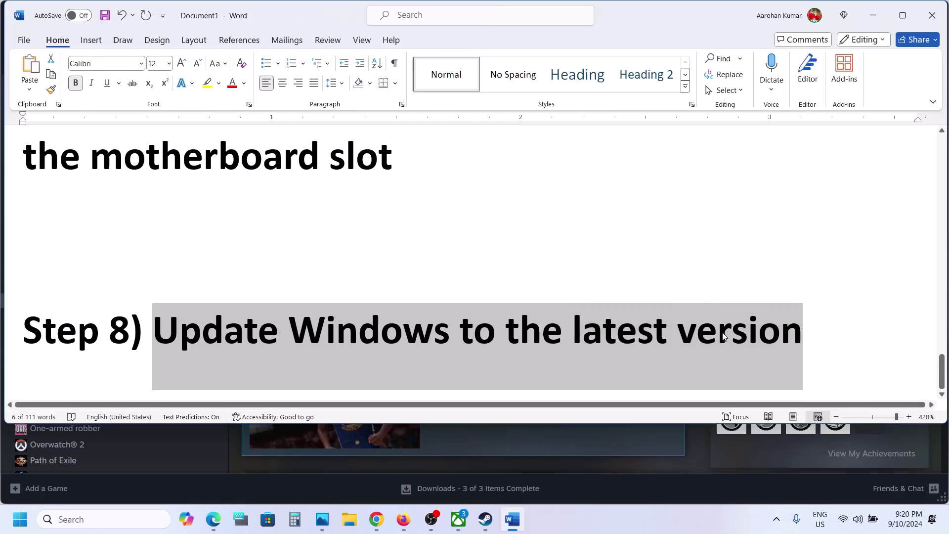
pyautogui.press('super+i')
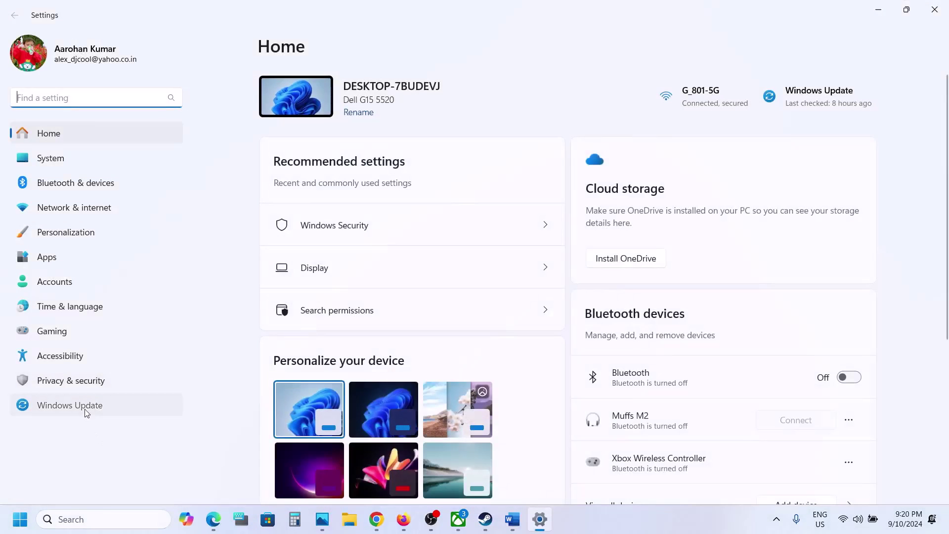
# Run Check for updates in Windows Update, view Start's power options, then return to Steam's NBA 2K25 library.
pyautogui.click(86, 412)
pyautogui.click(832, 109)
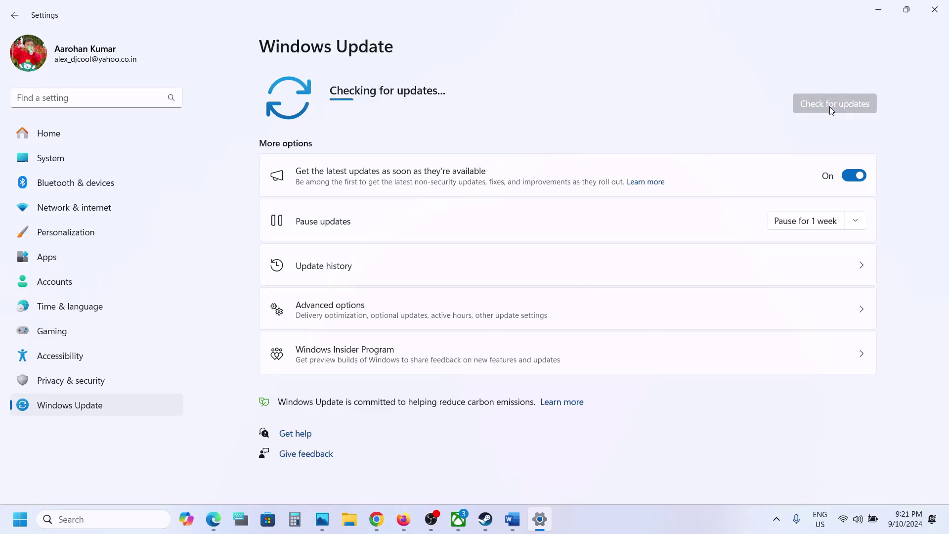
pyautogui.click(15, 531)
pyautogui.click(359, 476)
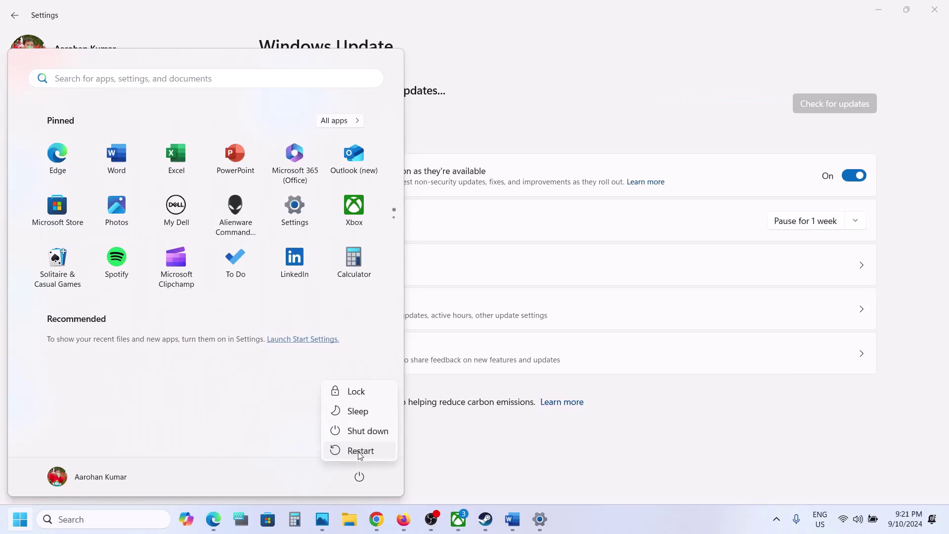
pyautogui.click(485, 519)
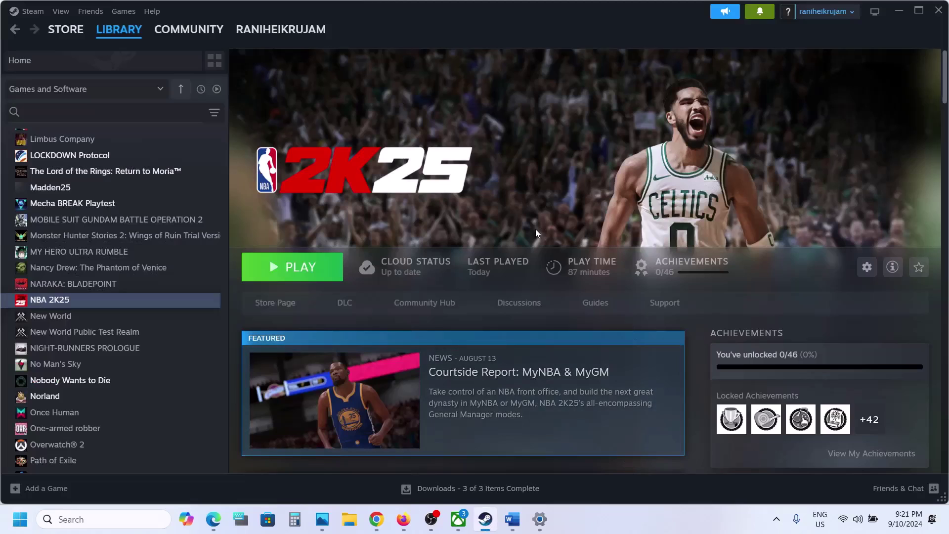